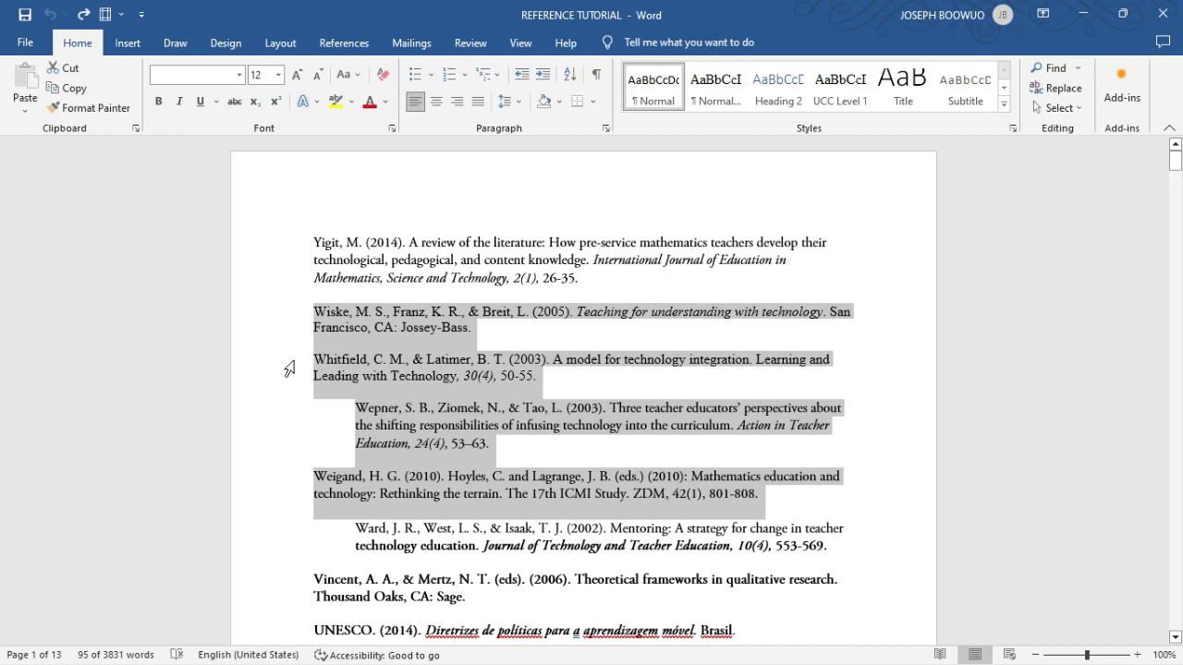
- Remove the indents from the references "Three teacher educators' perspectives" (2003) and "Mentoring: A strategy for change in teacher technology education" (2002)
left_click(278, 327)
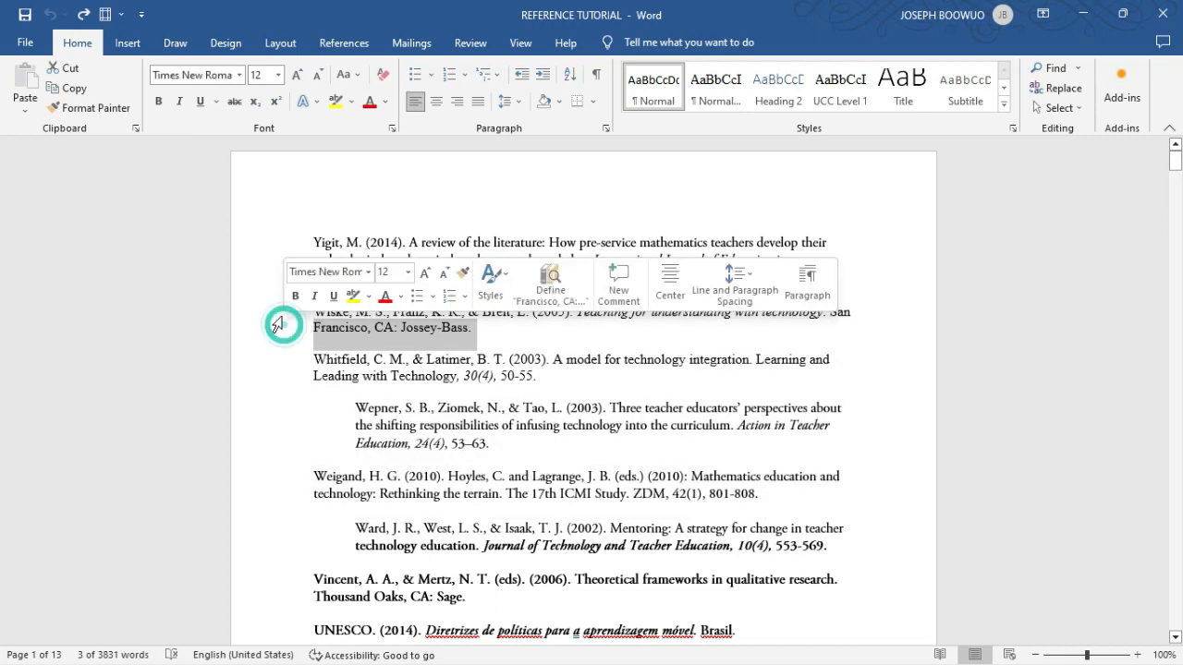
left_click(260, 242)
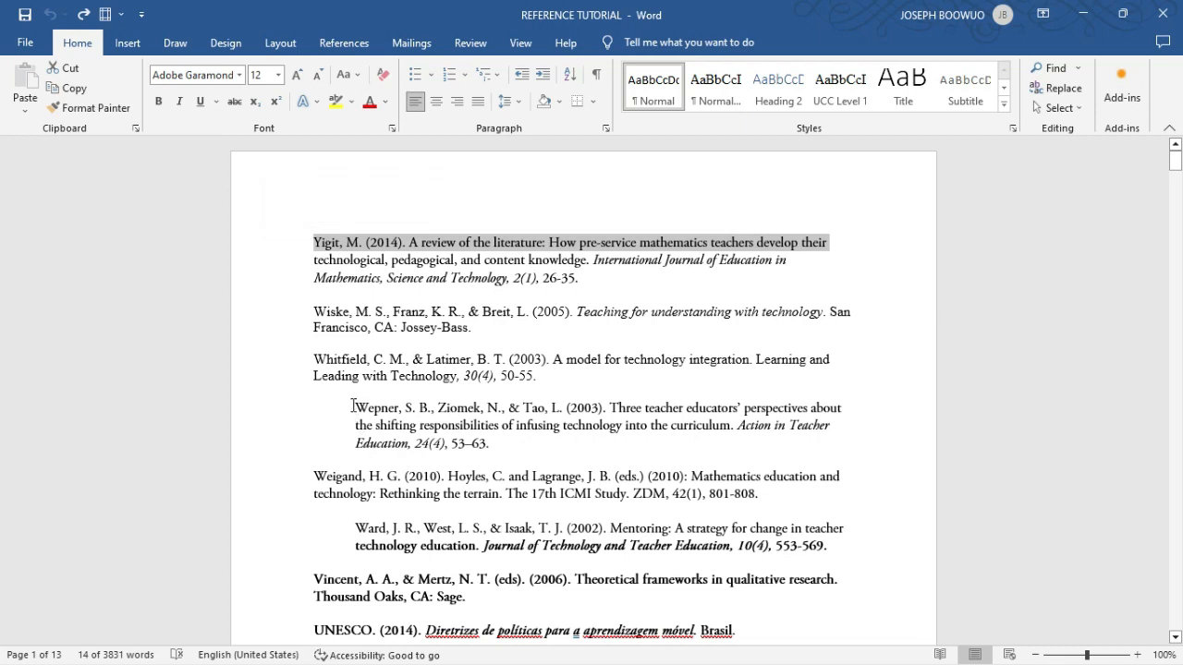
left_click(353, 405)
key("BackSpace")
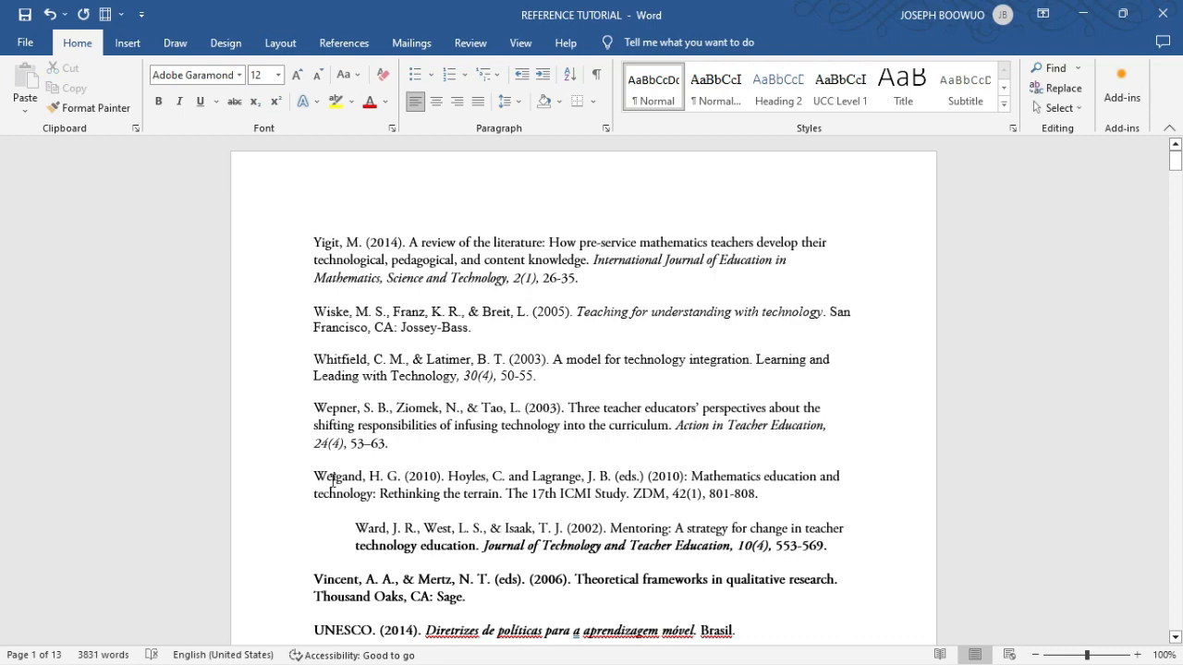
scroll(340, 507, "down", 1)
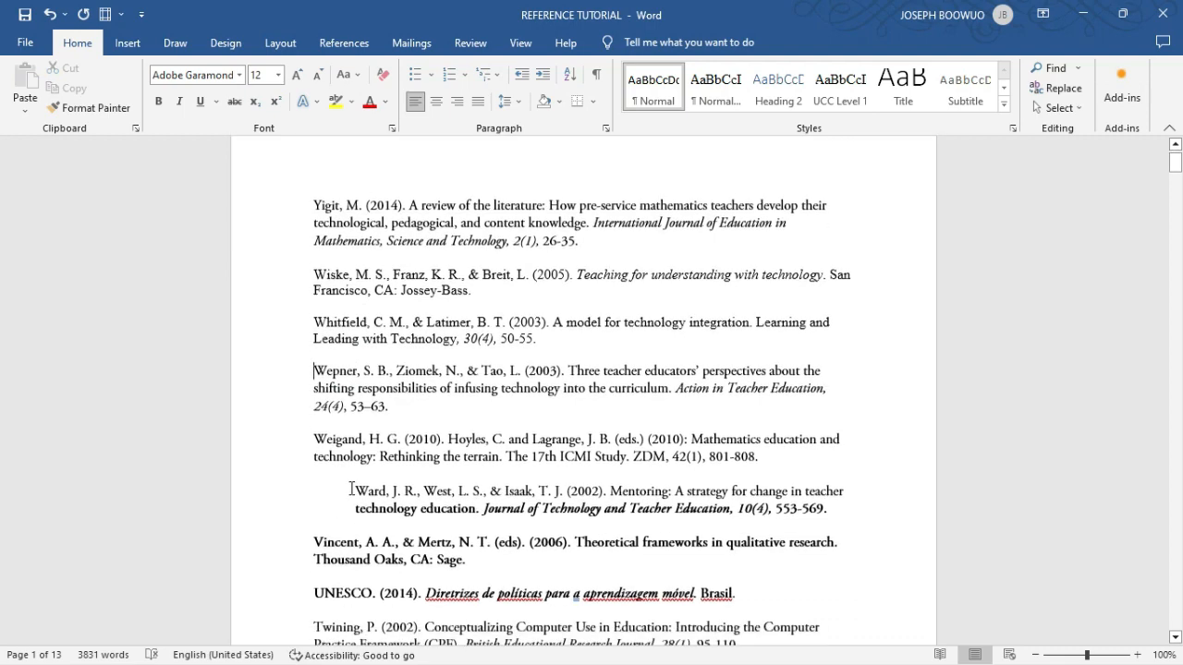
left_click(349, 490)
key("BackSpace")
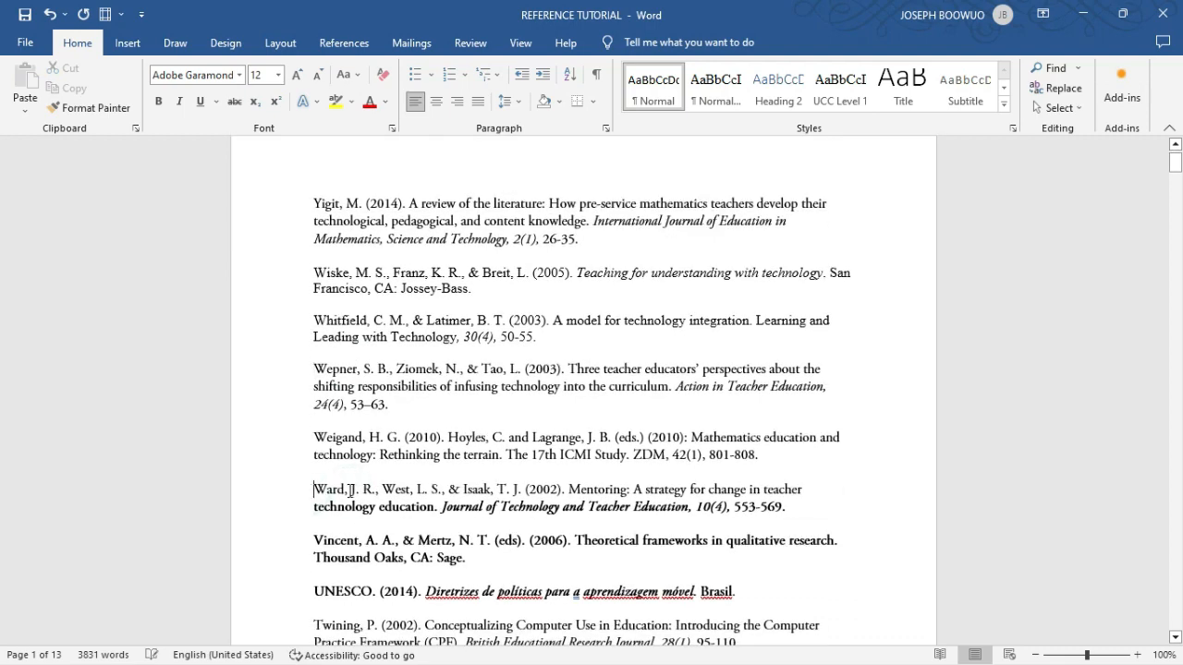
- Remove the first-line indent from the 2004 reference "How student teachers develop their understanding of teaching using ICT"
scroll(350, 490, "down", 3)
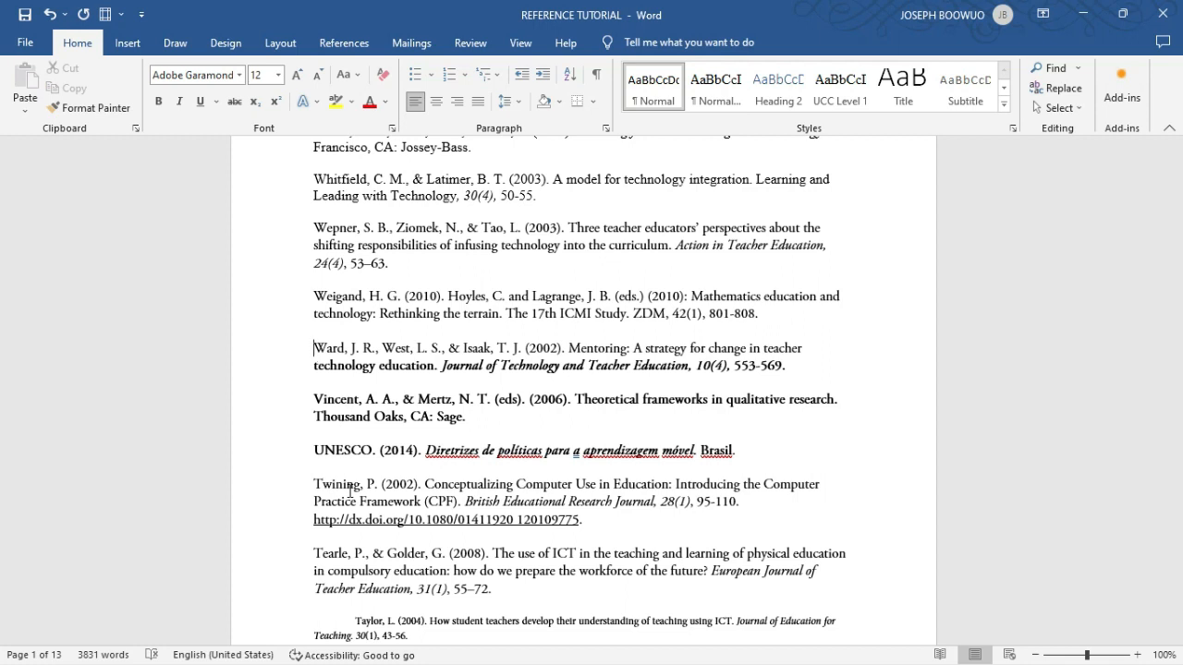
scroll(349, 490, "down", 1)
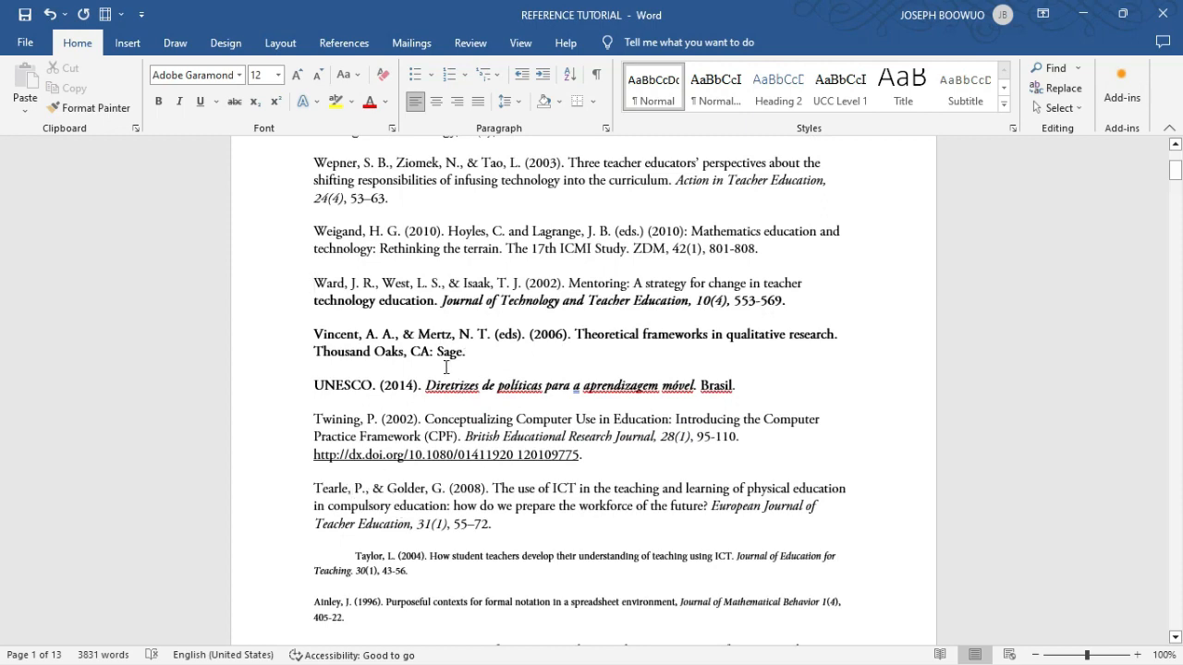
scroll(446, 366, "down", 3)
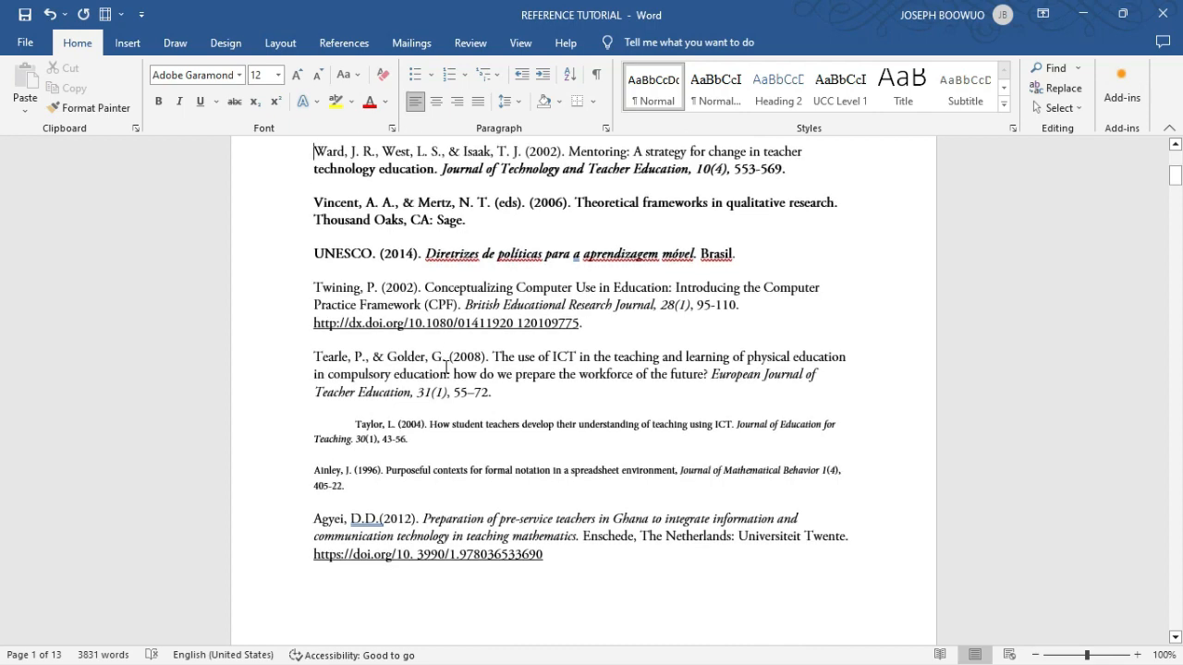
scroll(447, 367, "down", 1)
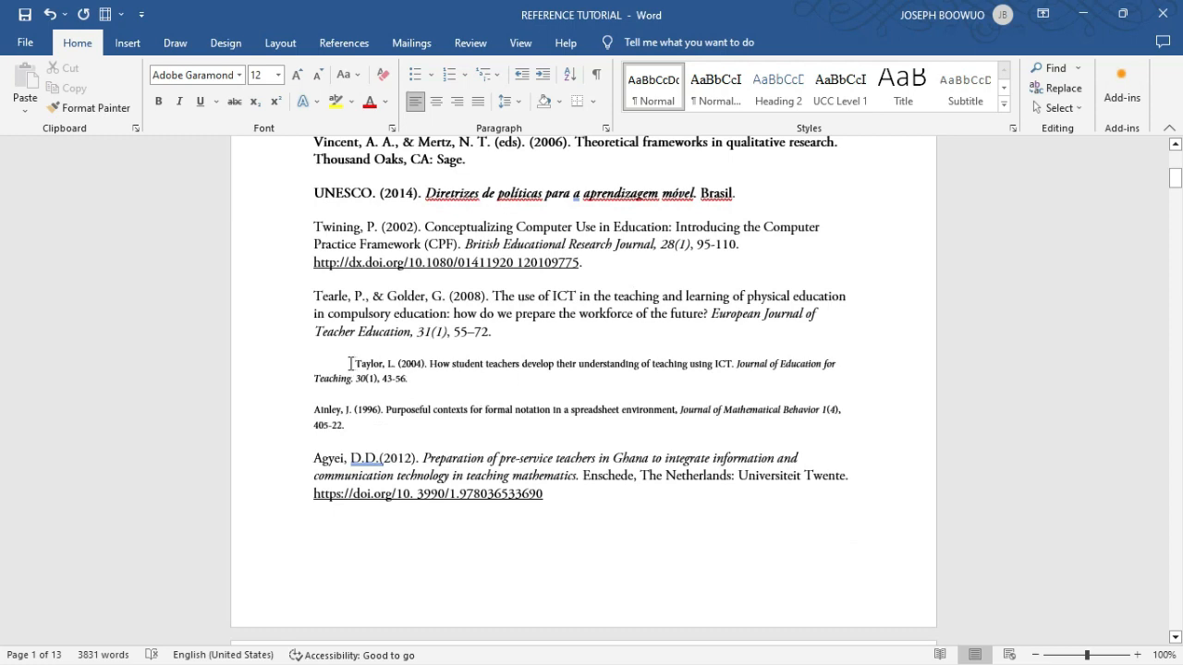
left_click(350, 363)
key("BackSpace")
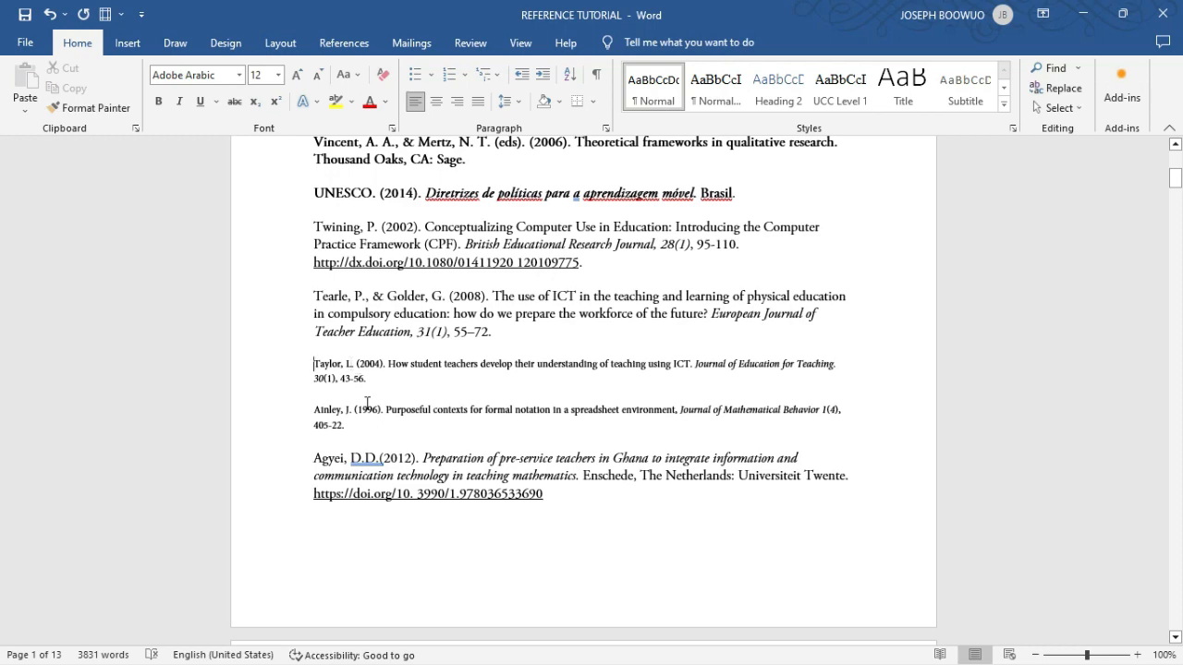
- Examine the references on the first pages for inconsistent indents, fonts, text sizes and bold formatting
scroll(376, 469, "down", 4)
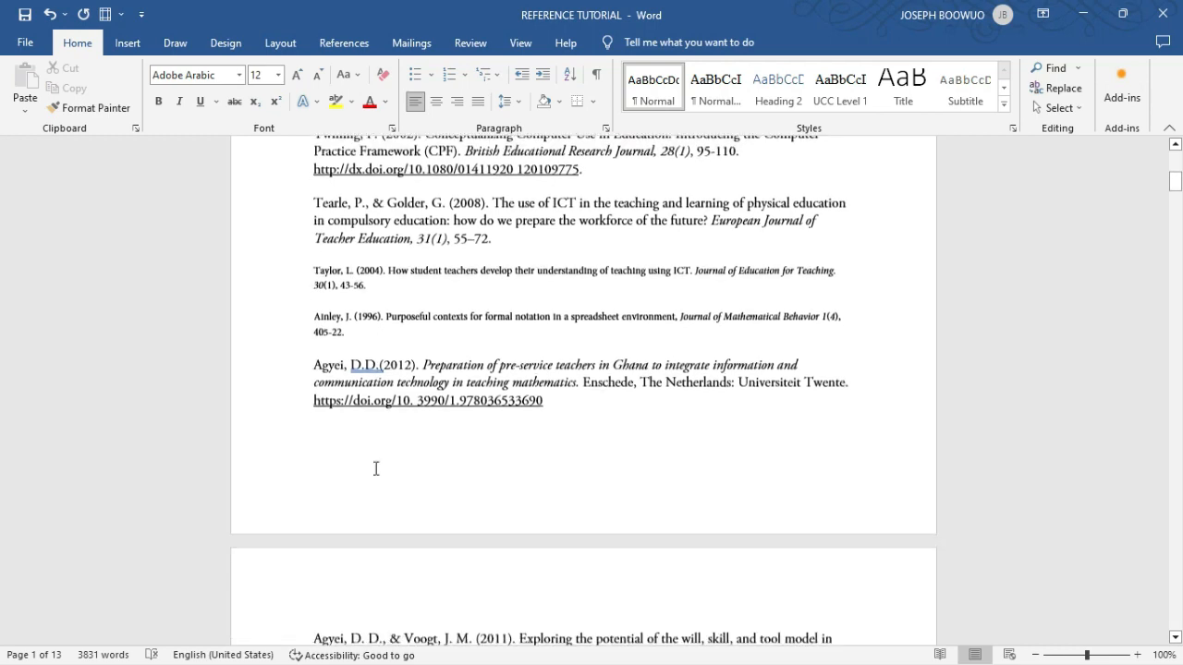
scroll(376, 469, "down", 10)
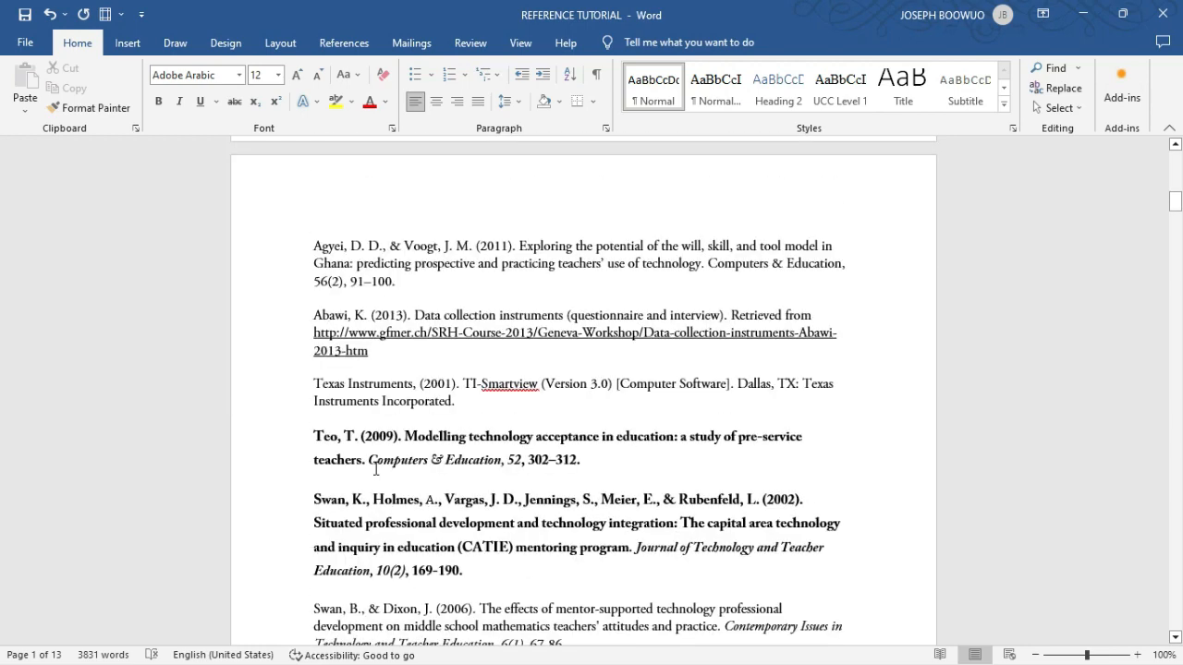
scroll(397, 442, "down", 1)
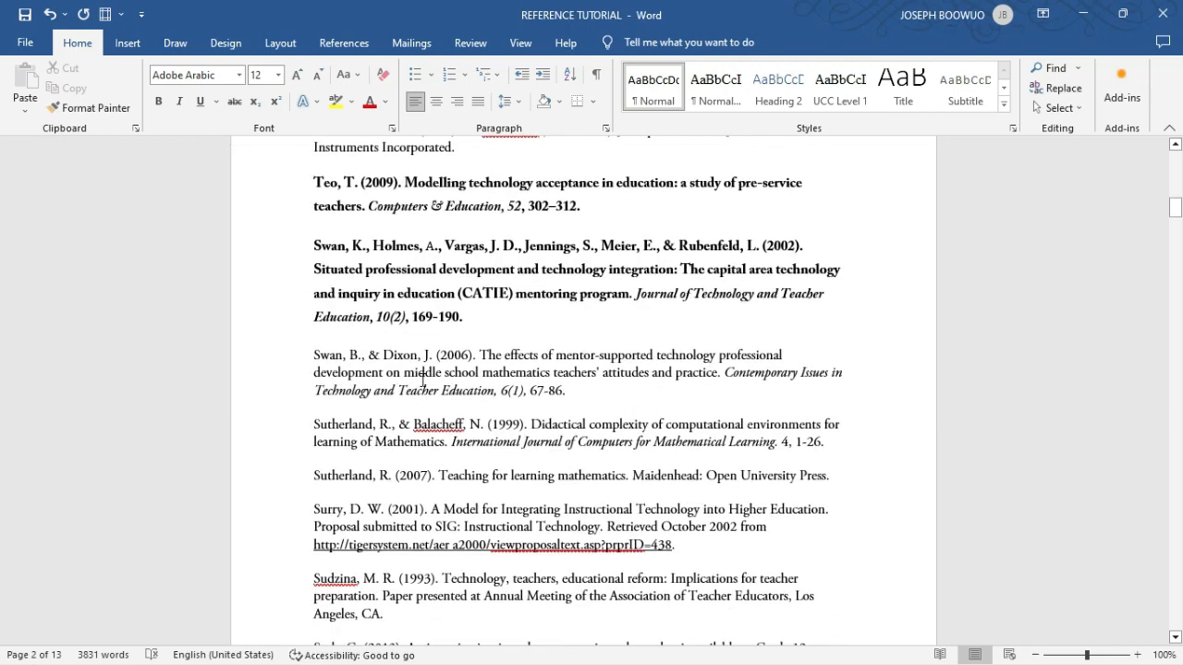
scroll(422, 379, "down", 5)
scroll(423, 379, "down", 4)
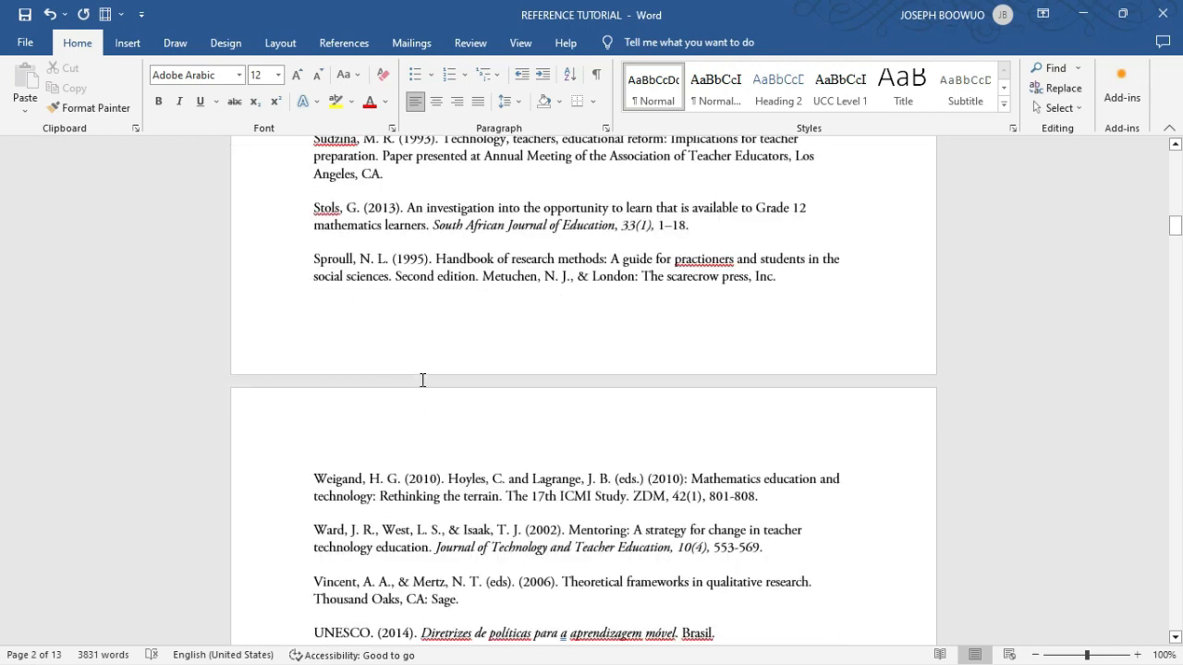
scroll(422, 379, "up", 6)
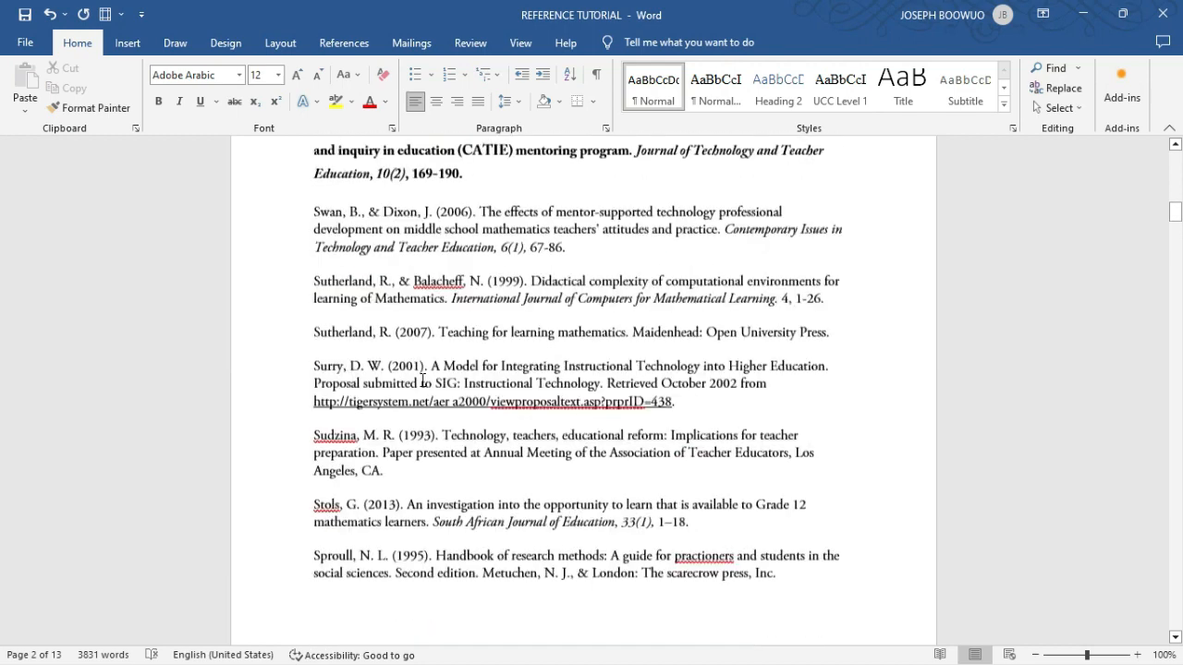
scroll(422, 381, "up", 5)
scroll(423, 378, "up", 18)
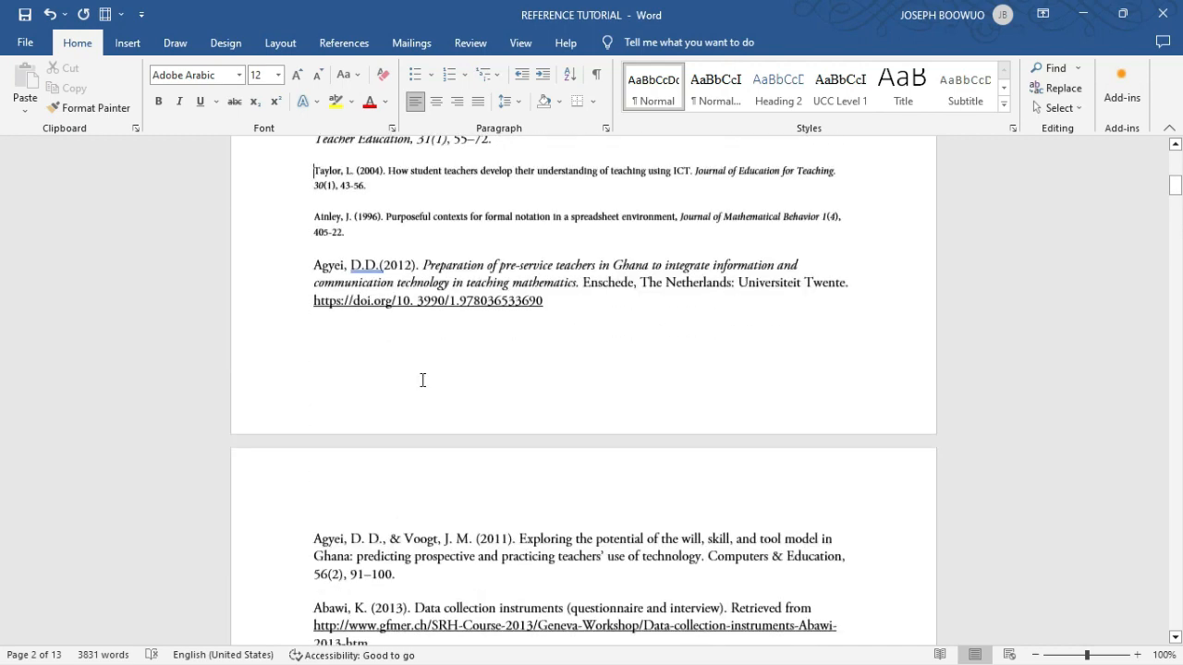
scroll(422, 379, "up", 1)
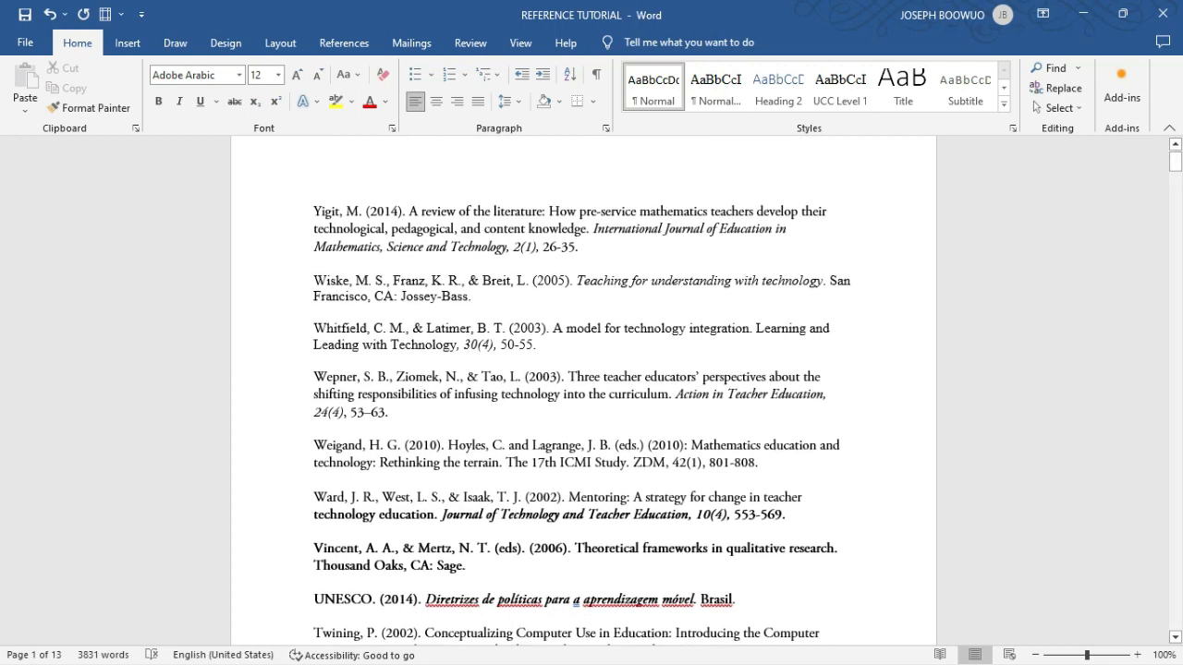
scroll(422, 379, "down", 3)
key("ctrl+a")
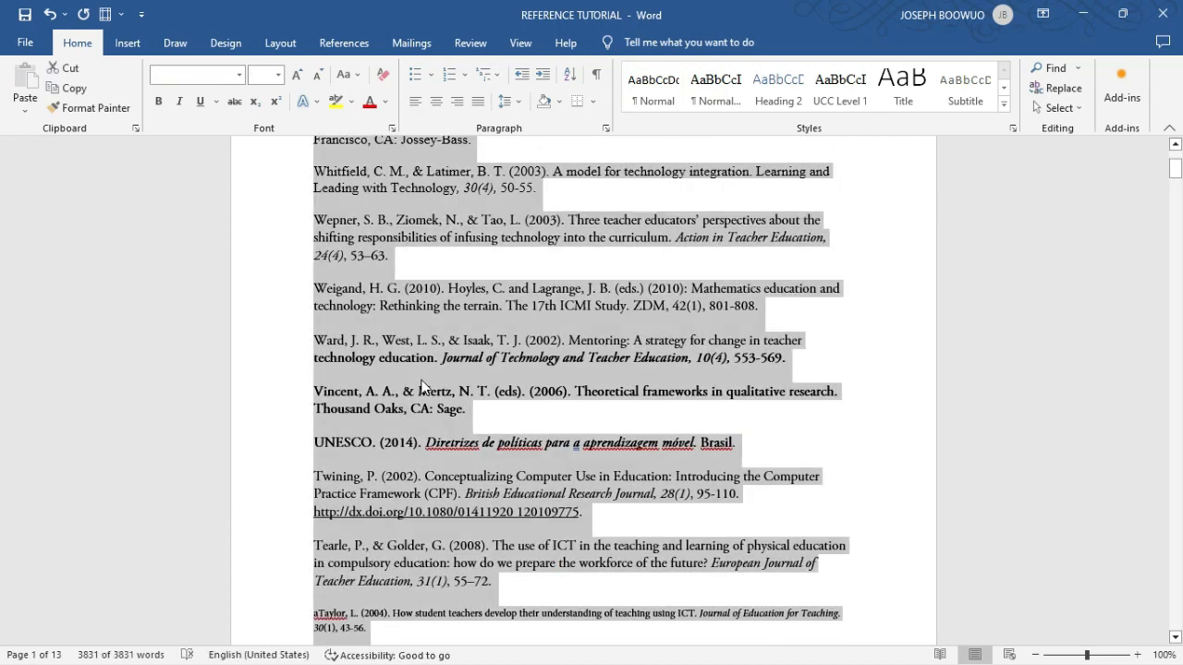
left_click(487, 366)
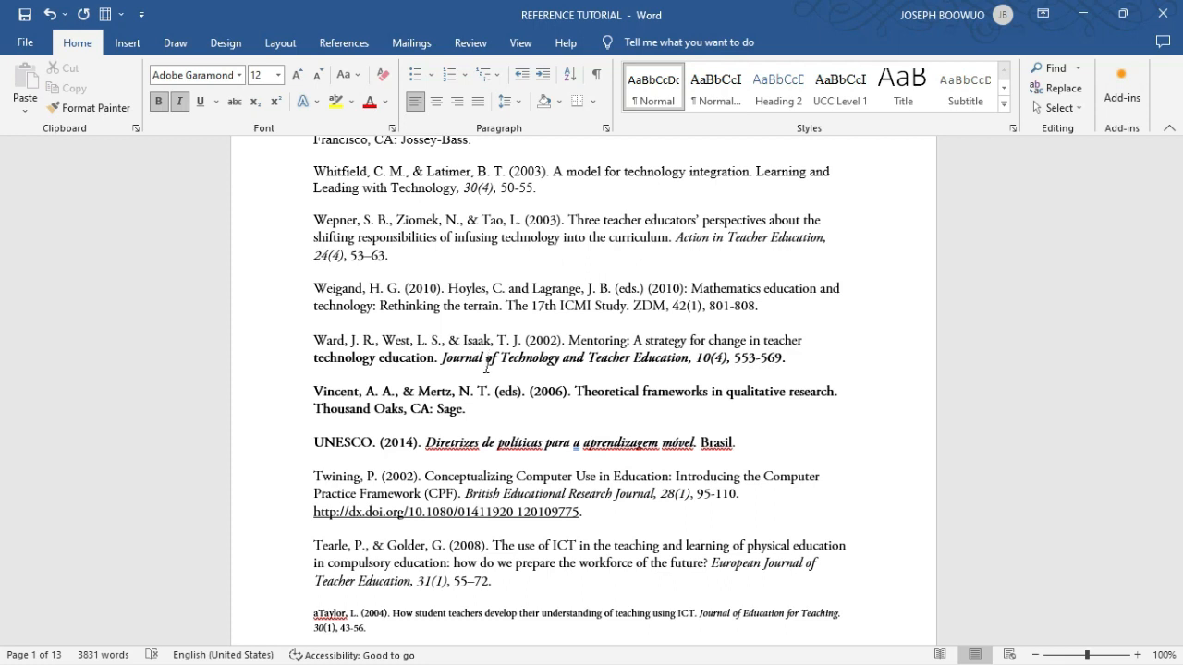
- Set the font of the entire reference list, from the first entry to the last, to Times New Roman
scroll(486, 366, "up", 2)
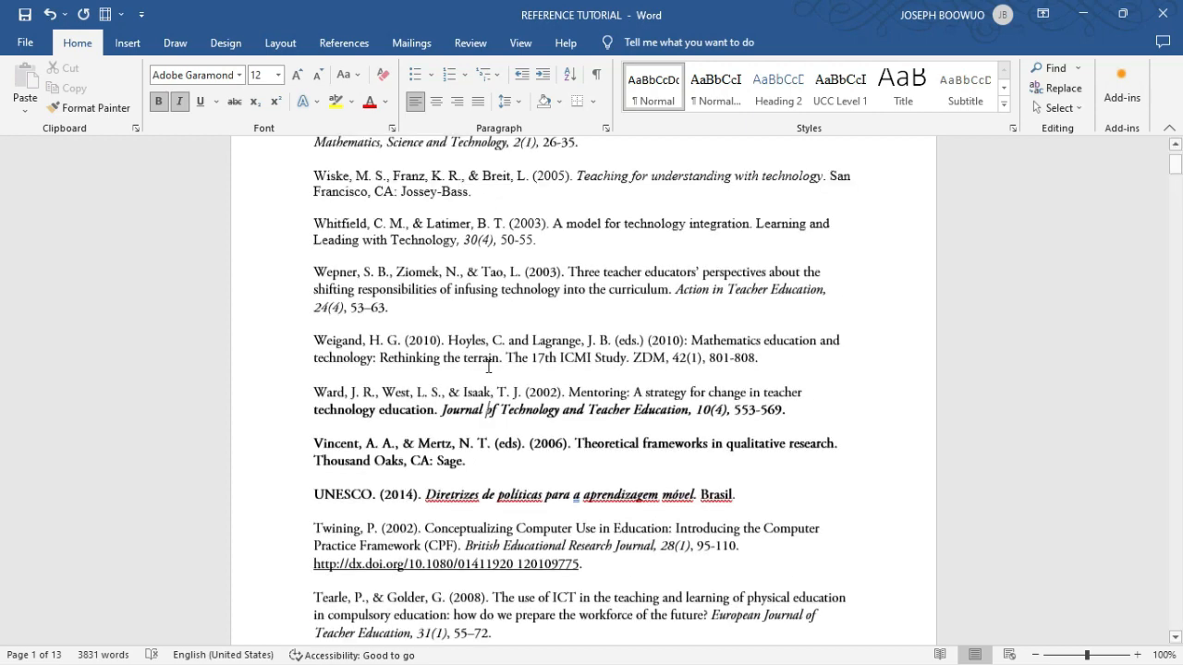
scroll(488, 366, "up", 2)
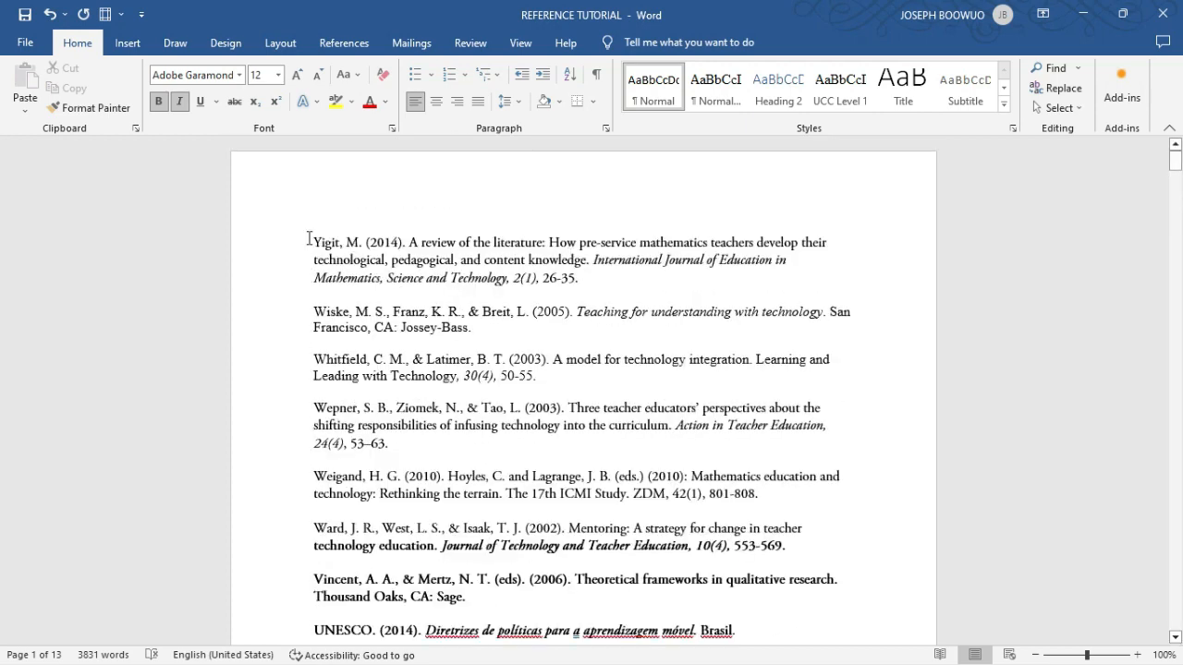
left_click(311, 236)
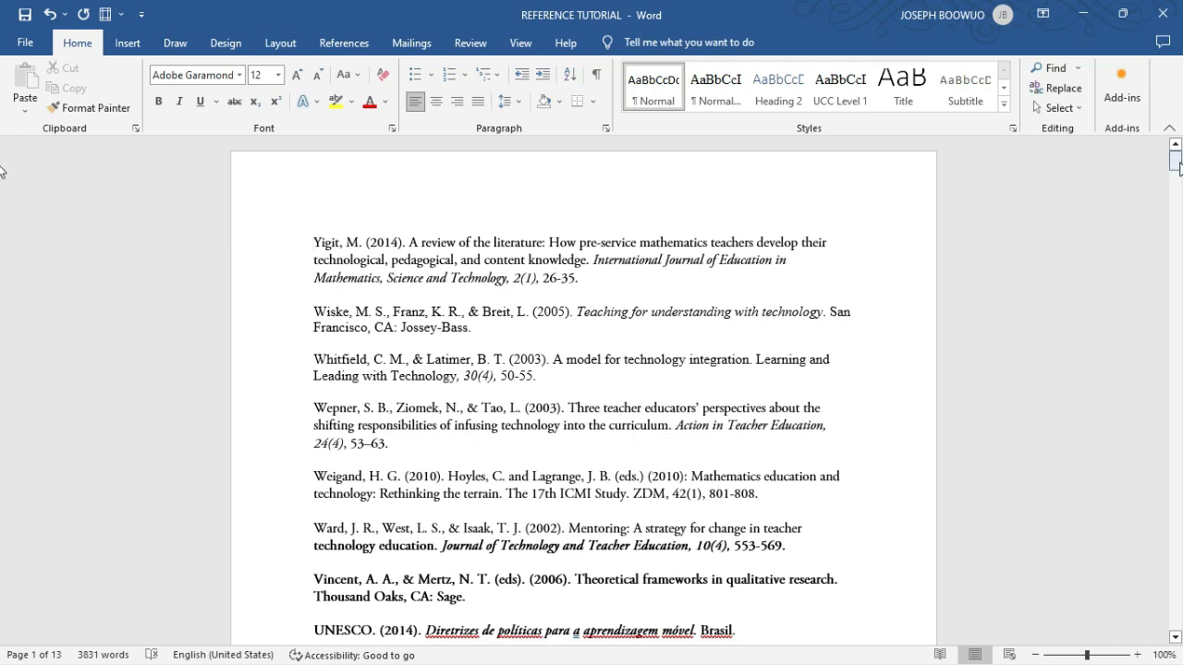
left_click_drag(1178, 164, 1174, 606)
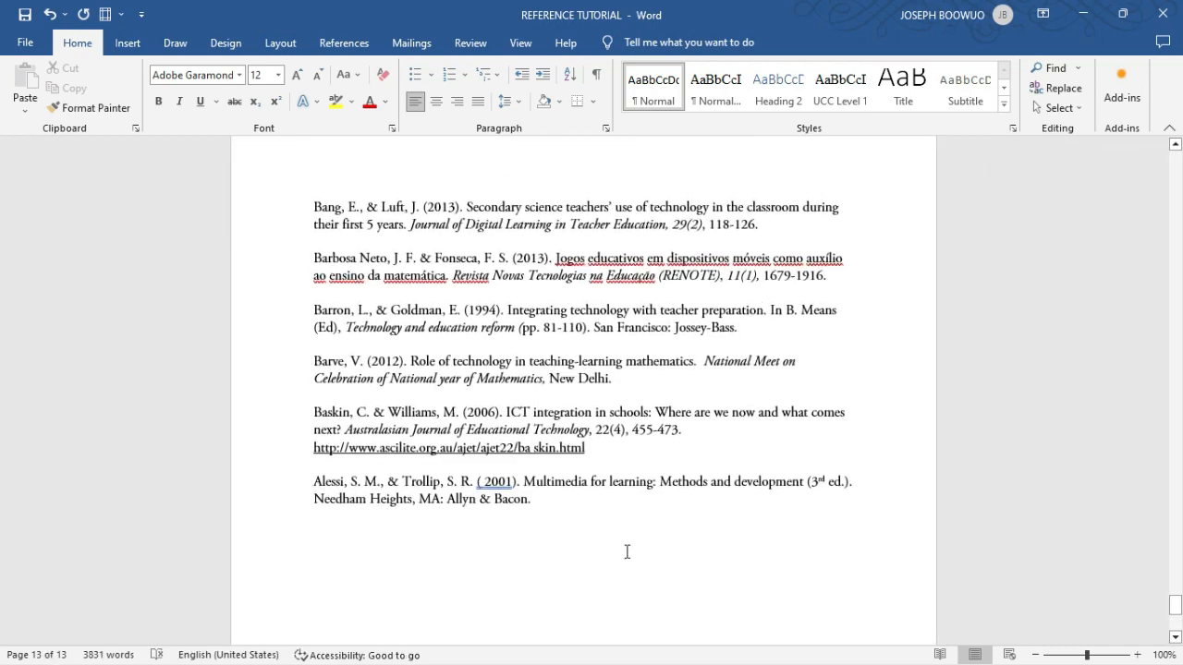
left_click(568, 507, "shift")
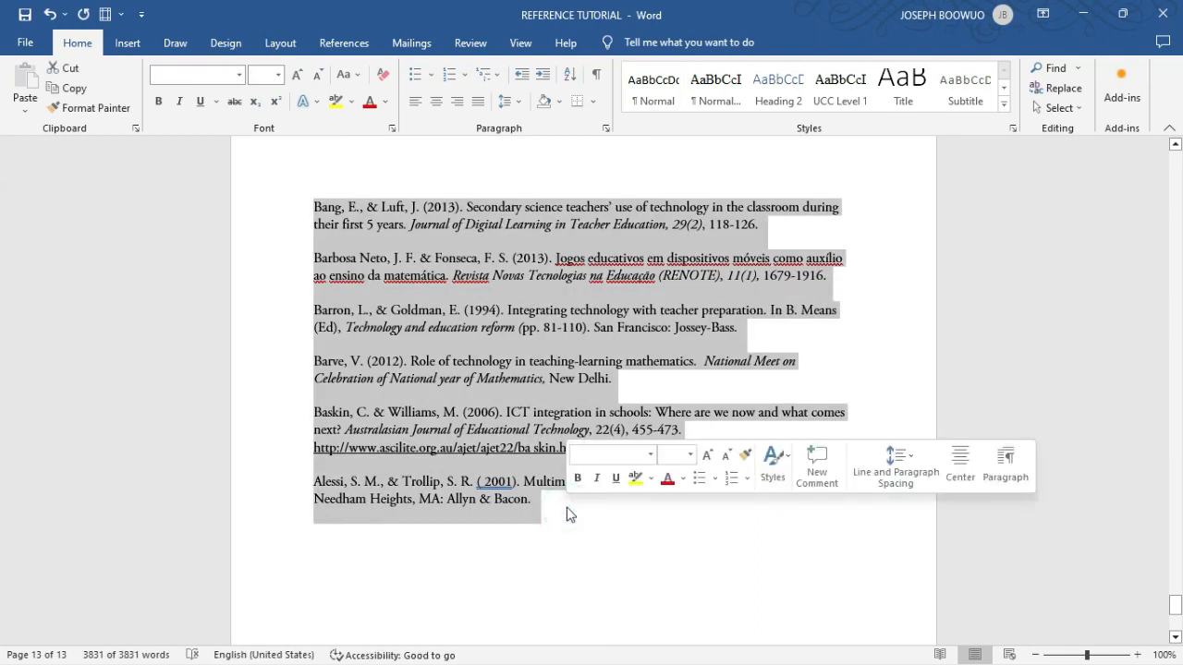
scroll(567, 509, "up", 7)
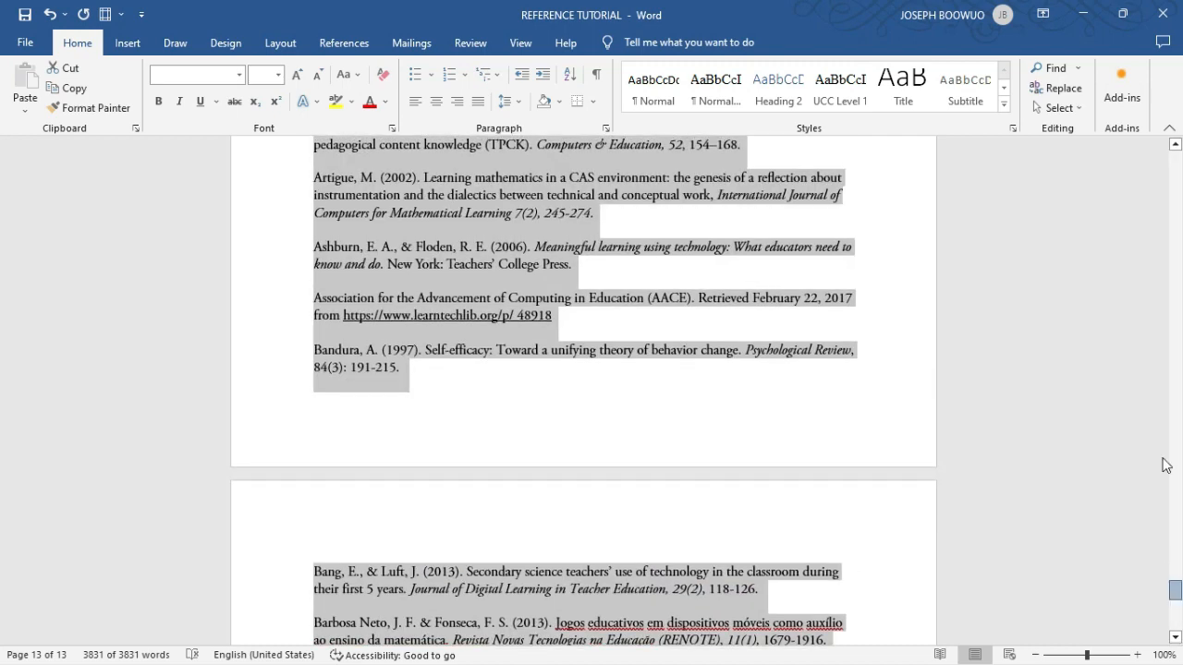
left_click_drag(1175, 592, 1174, 171)
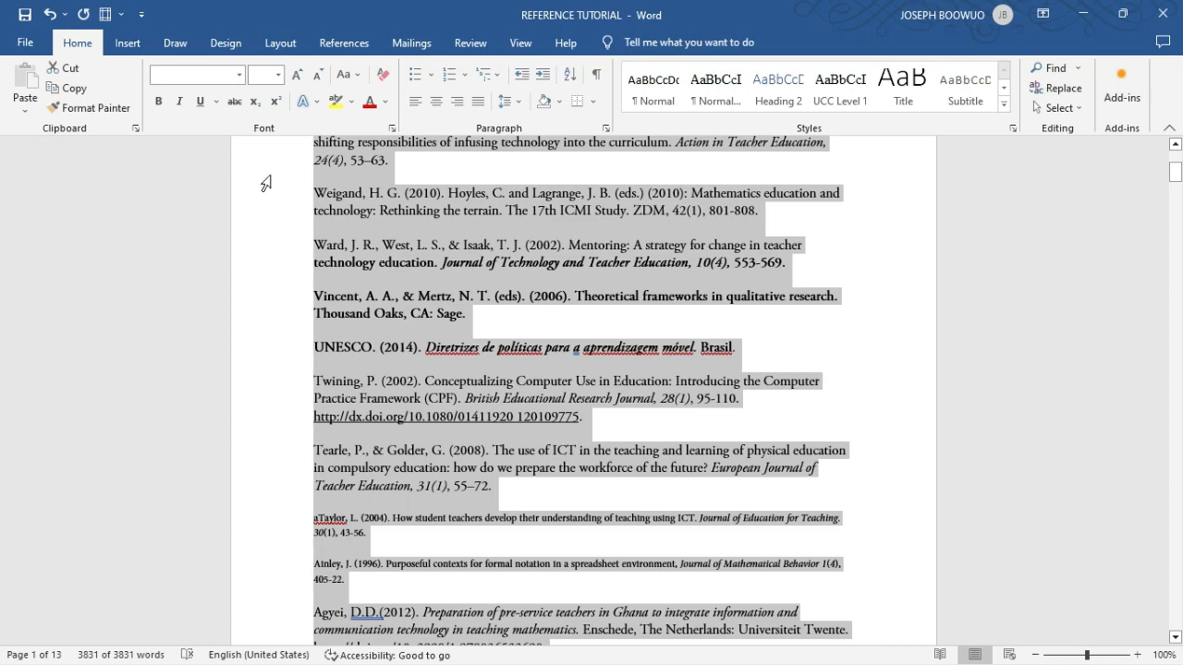
left_click(238, 75)
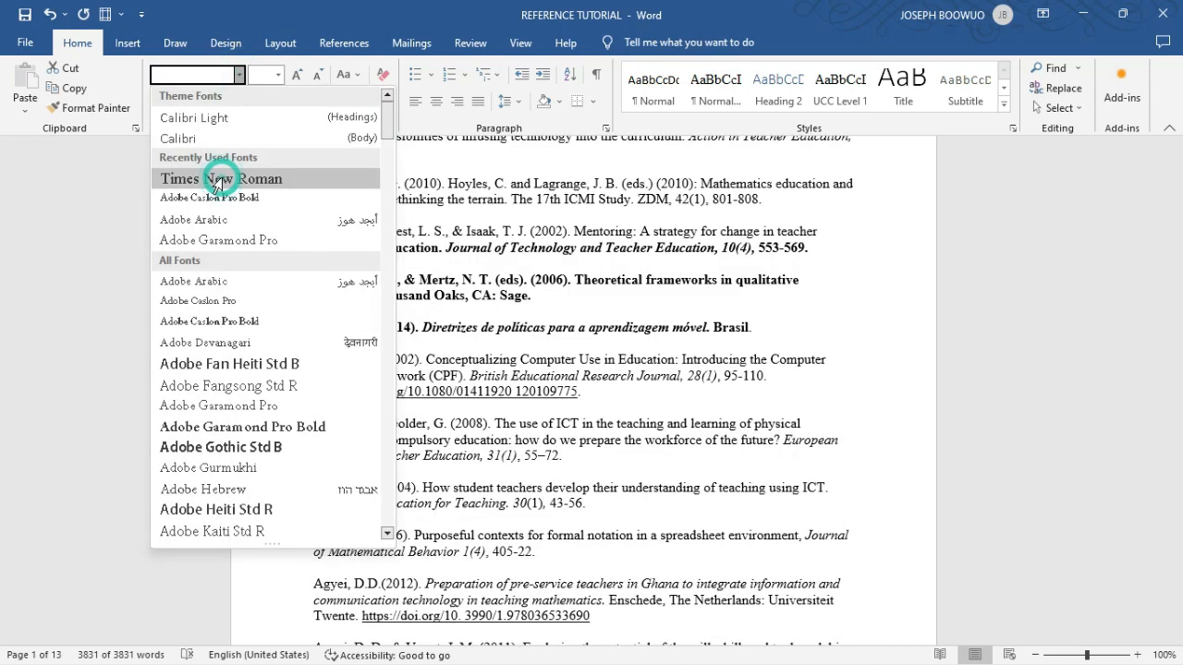
left_click(221, 180)
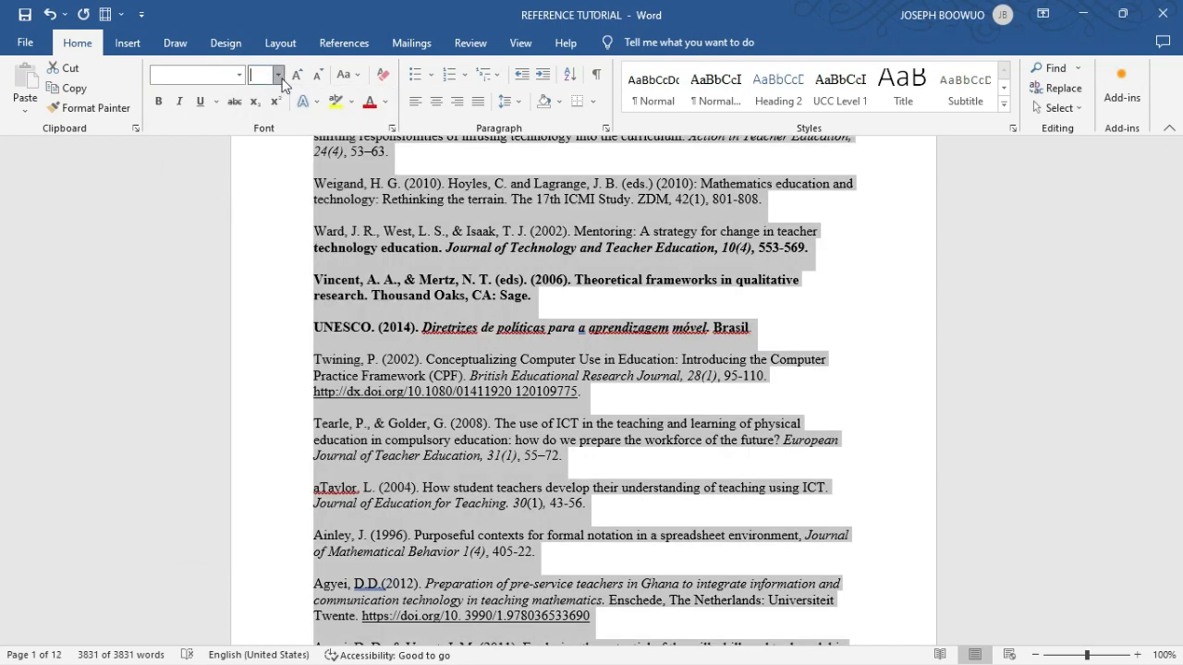
- Apply a single font size to the whole selected reference list, remove its bold formatting, and check the following pages
left_click(278, 75)
left_click(257, 164)
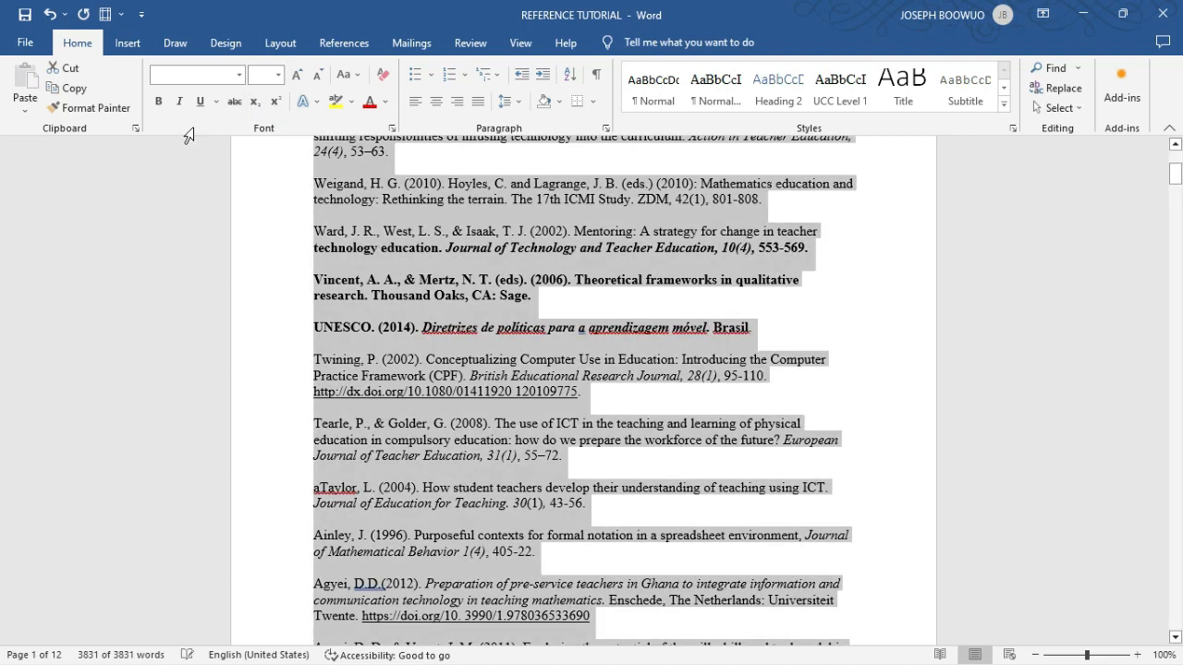
left_click(159, 101)
left_click(159, 104)
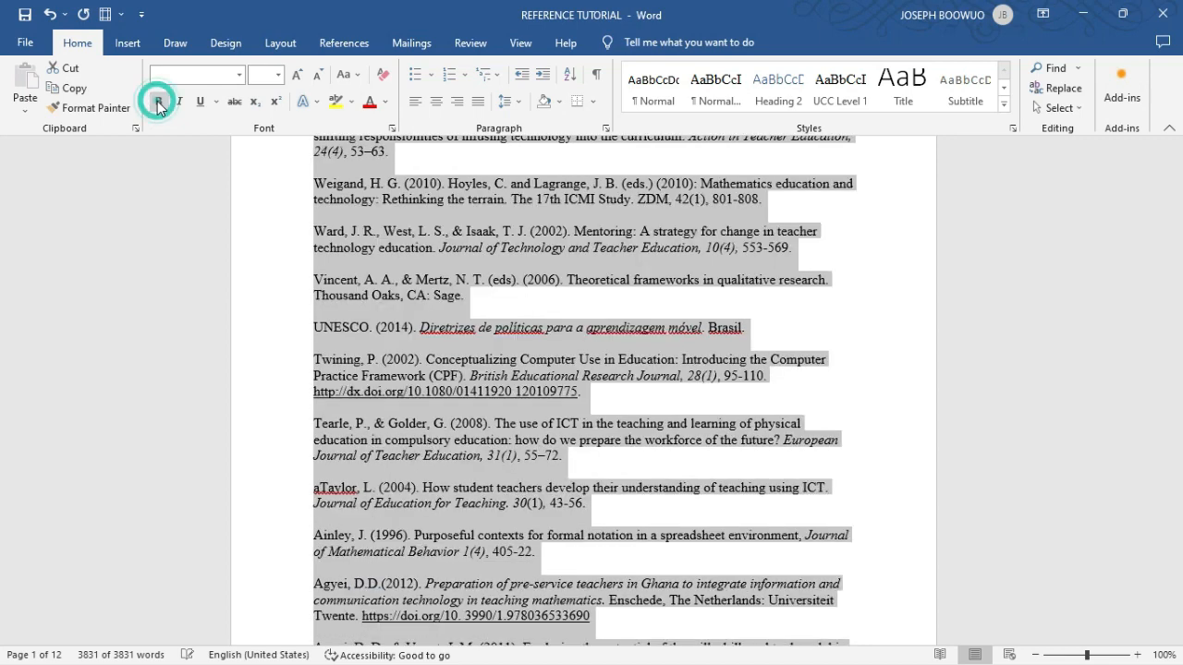
scroll(488, 539, "down", 1)
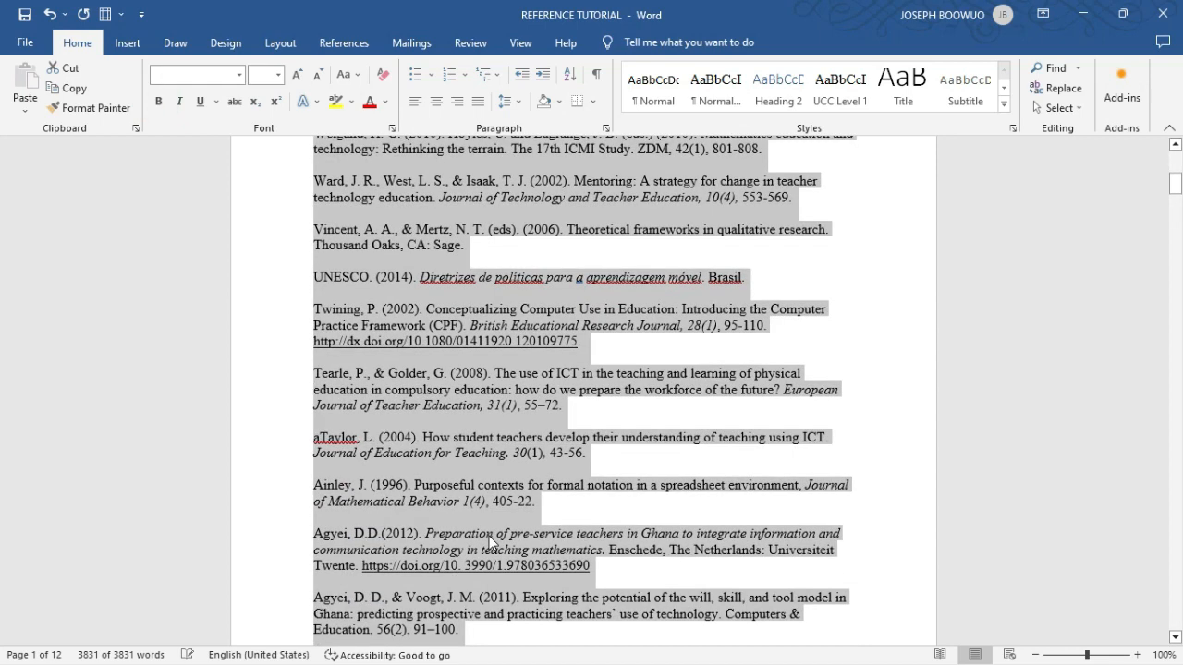
scroll(488, 536, "down", 10)
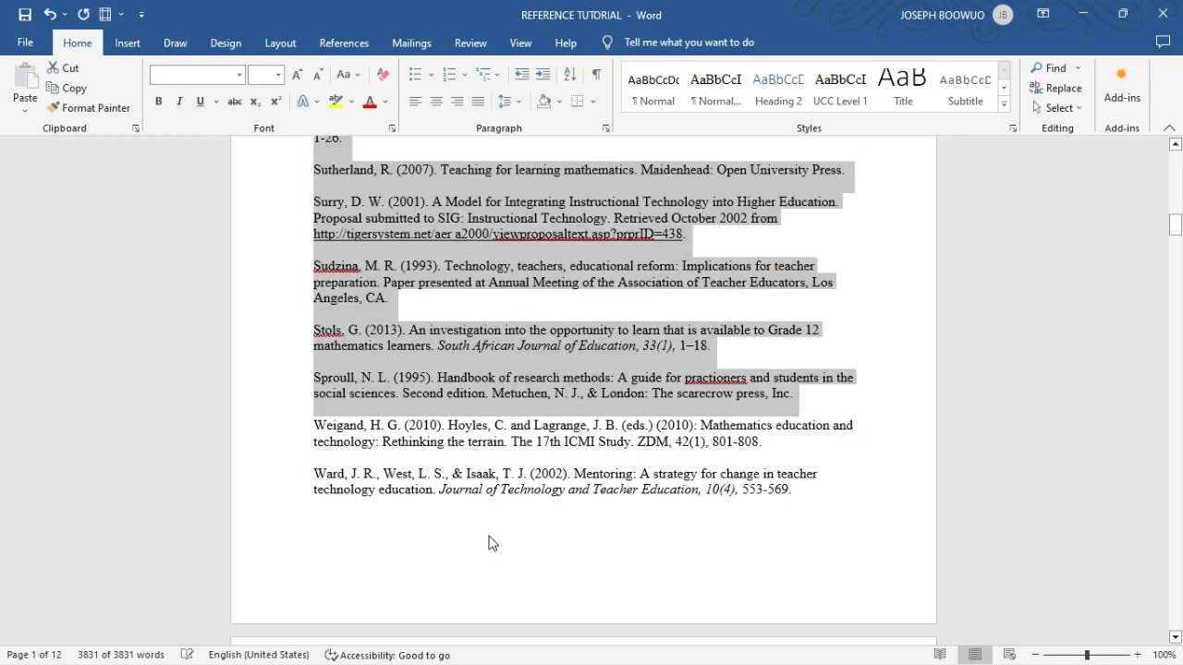
scroll(488, 544, "down", 10)
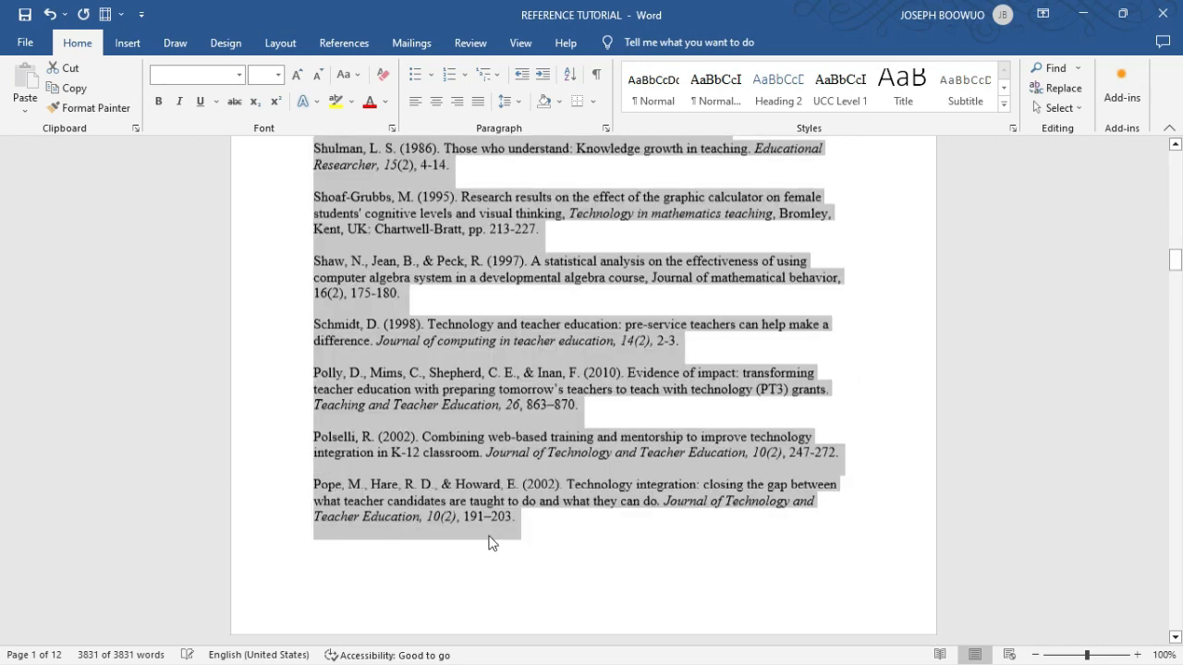
scroll(488, 543, "down", 5)
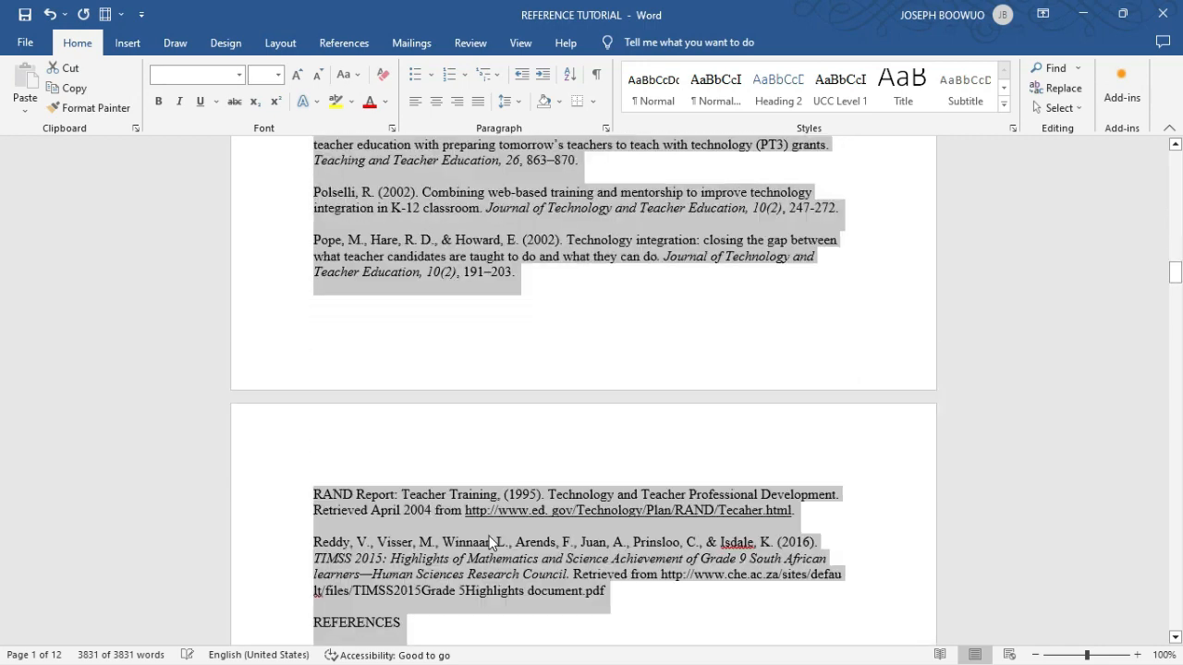
scroll(488, 543, "down", 9)
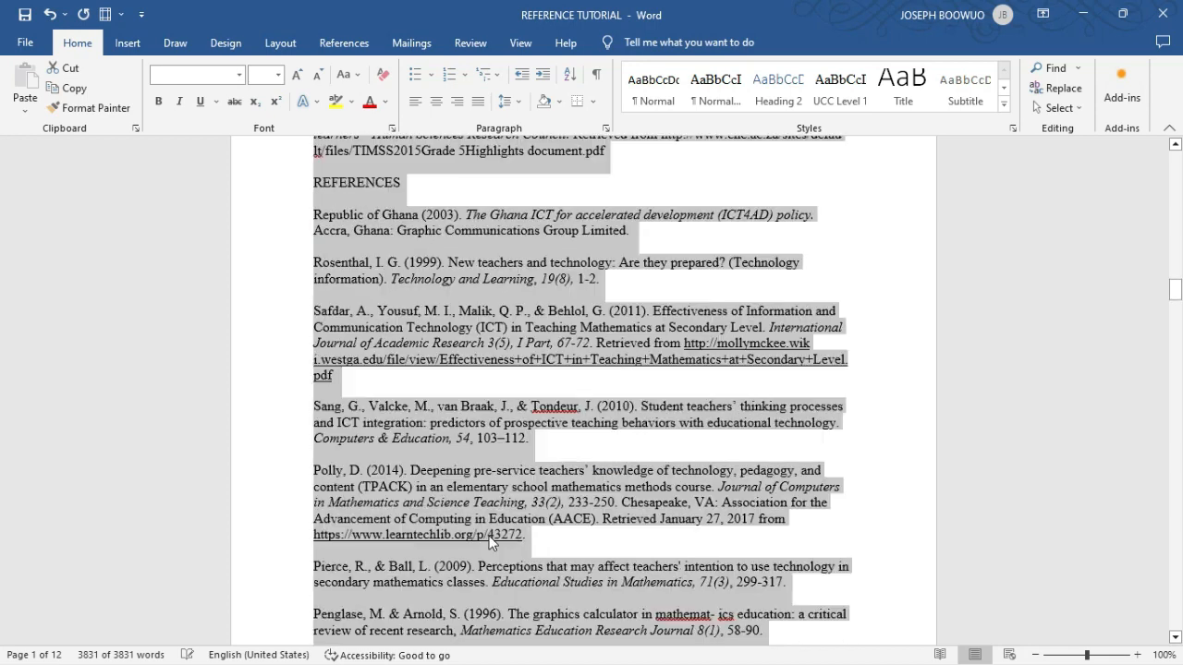
- Examine the reference list across its pages for uniform font, text size, alignment and line layout of the individual entries
scroll(489, 542, "down", 8)
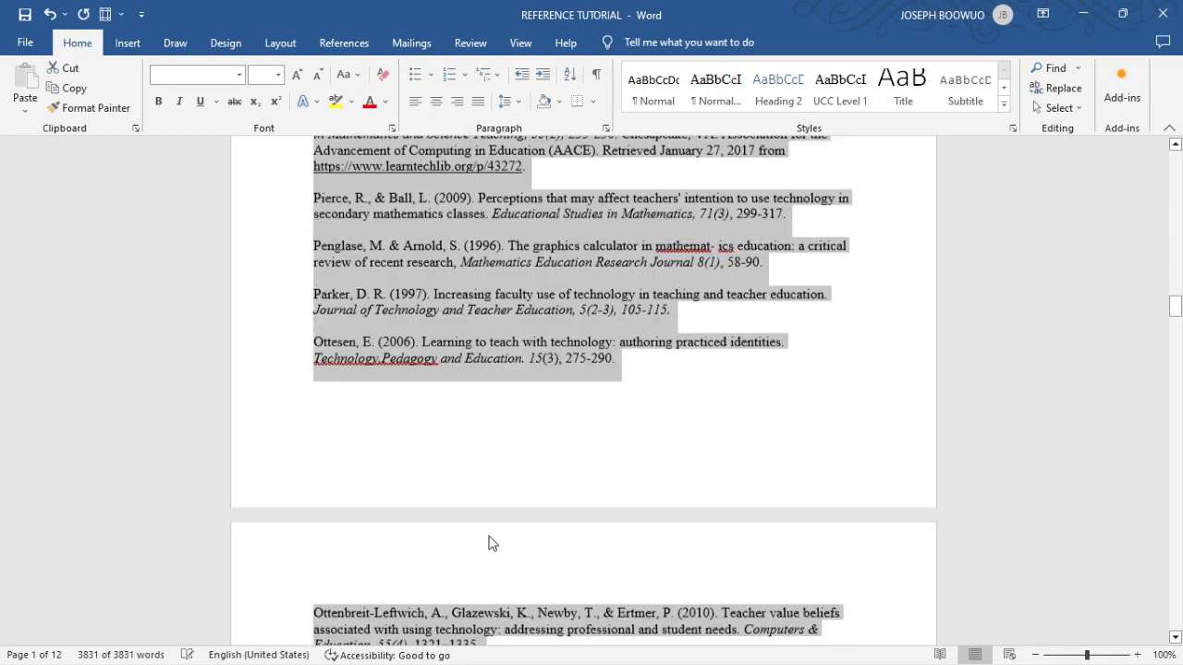
scroll(491, 544, "down", 6)
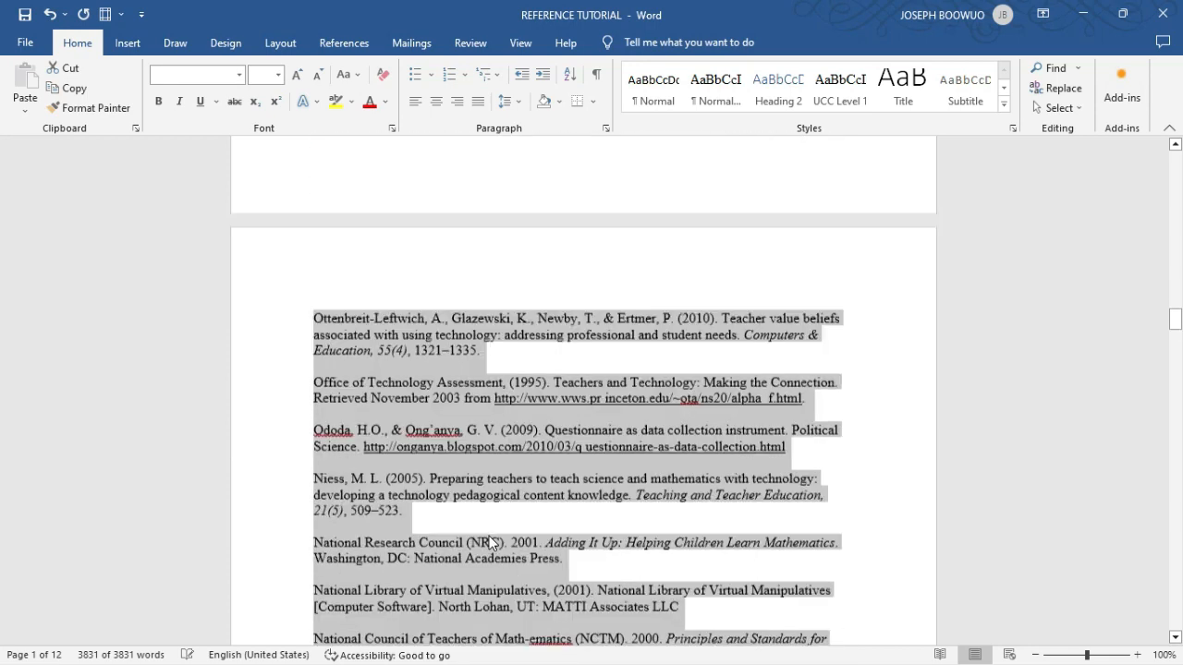
scroll(490, 544, "down", 7)
left_click(490, 536)
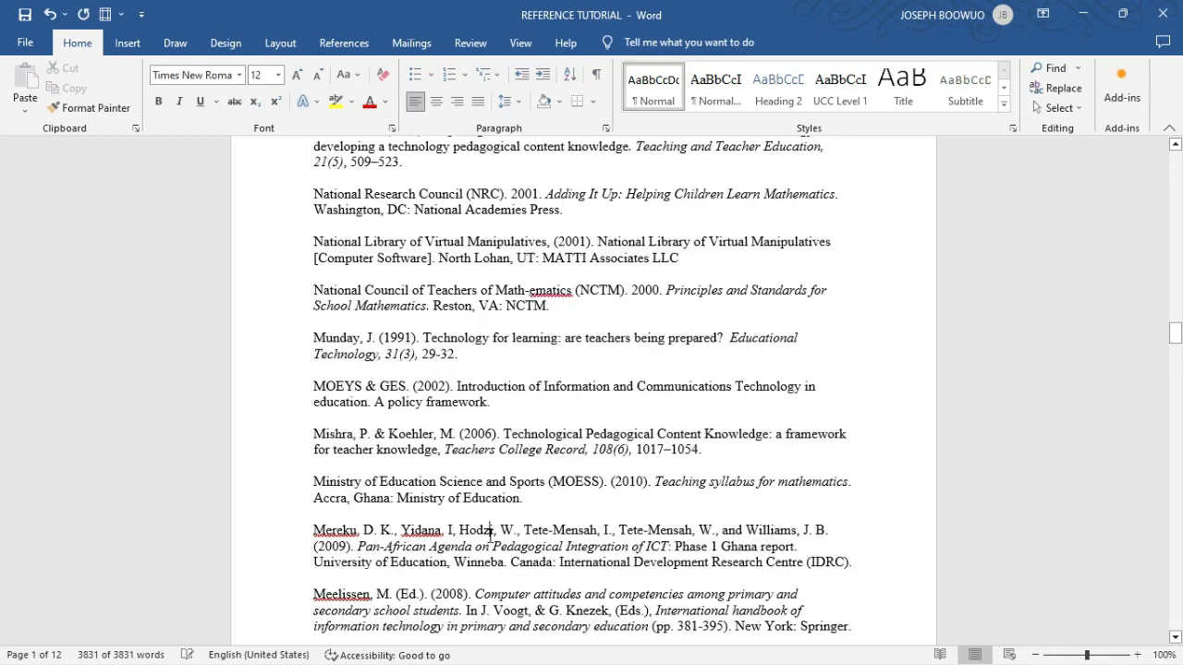
scroll(490, 535, "down", 5)
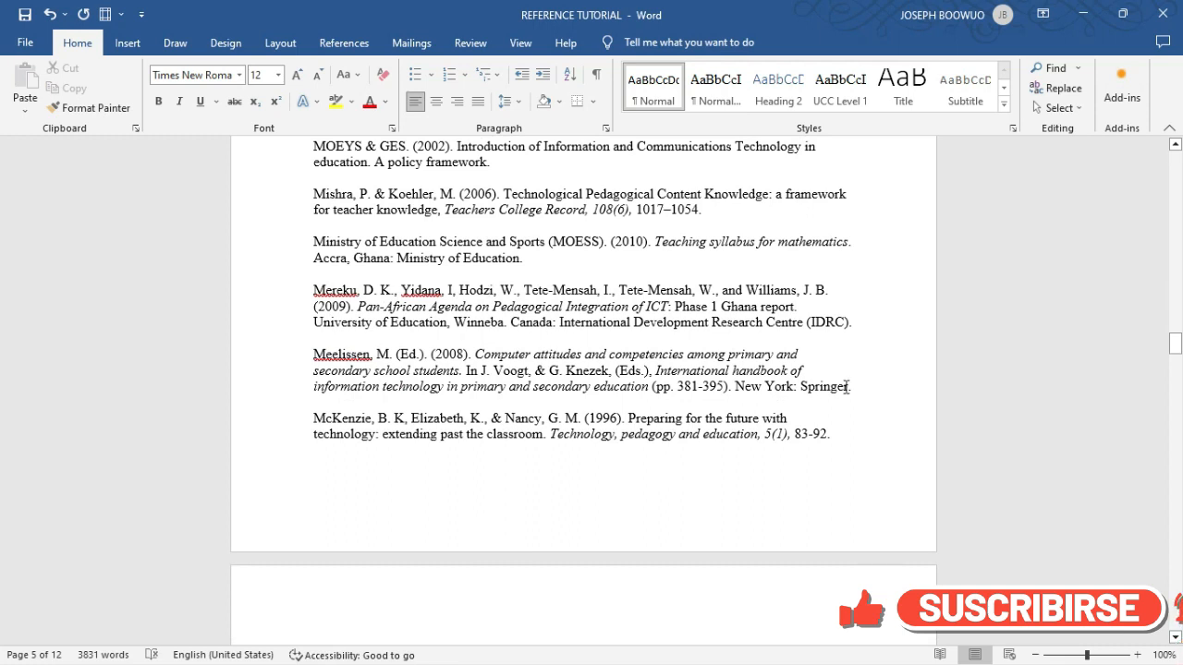
left_click_drag(864, 388, 298, 358)
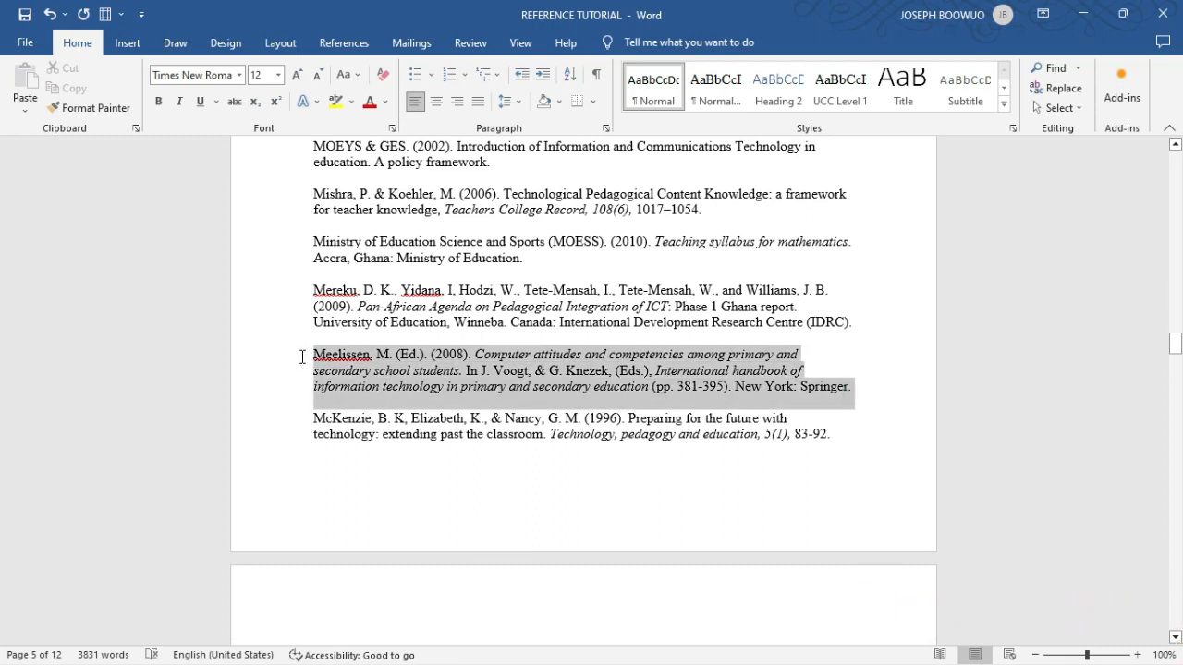
left_click(411, 392)
scroll(412, 397, "up", 5)
scroll(411, 397, "up", 7)
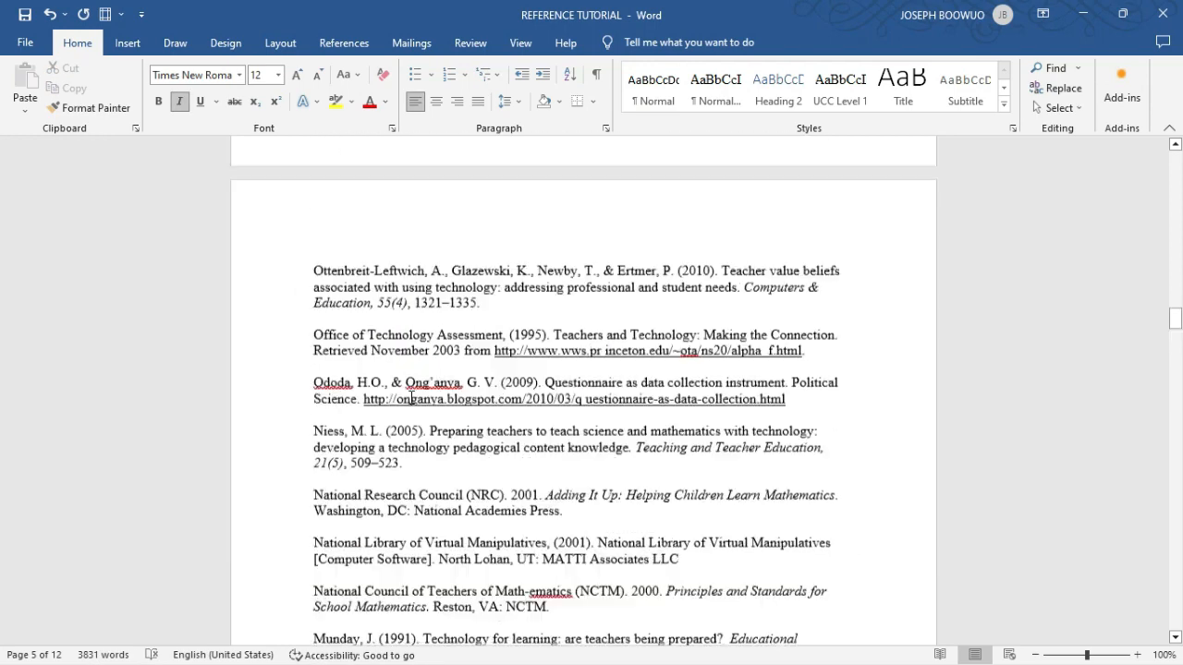
scroll(411, 397, "up", 15)
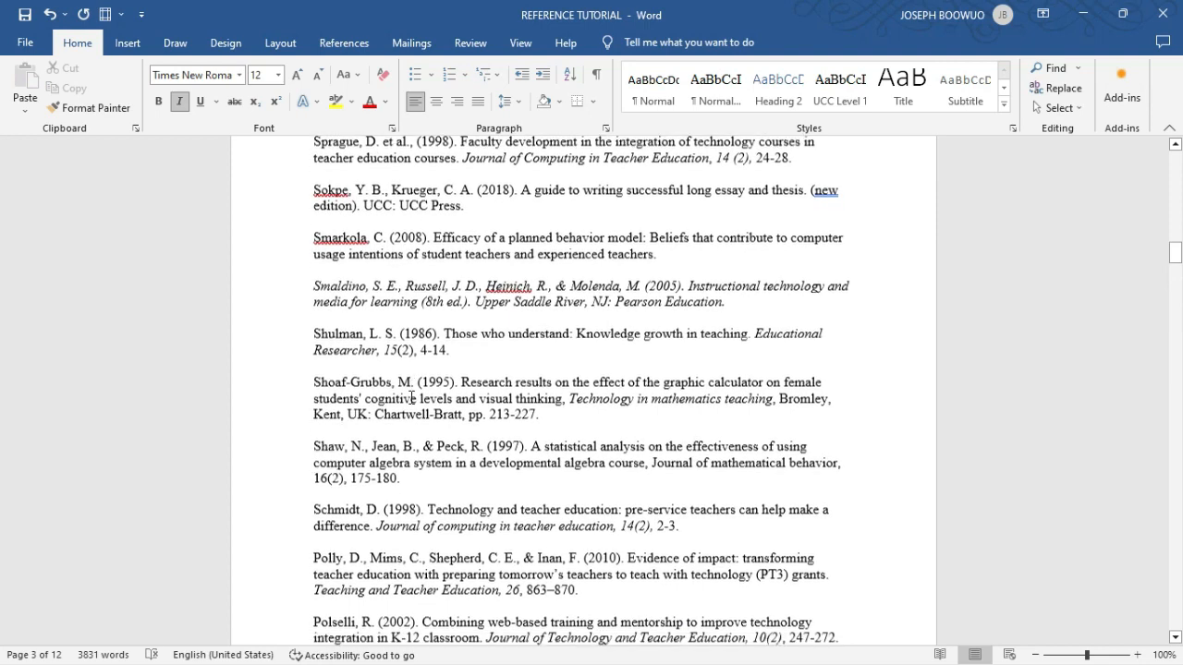
scroll(411, 397, "up", 3)
left_click(468, 379)
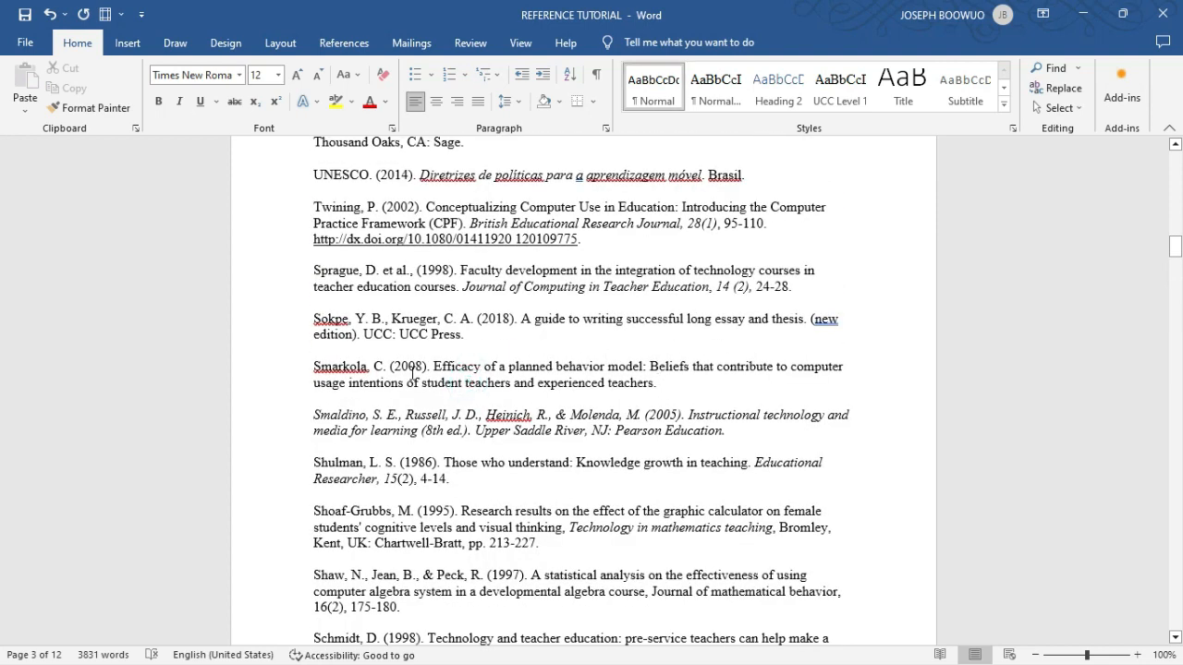
triple_click(666, 385)
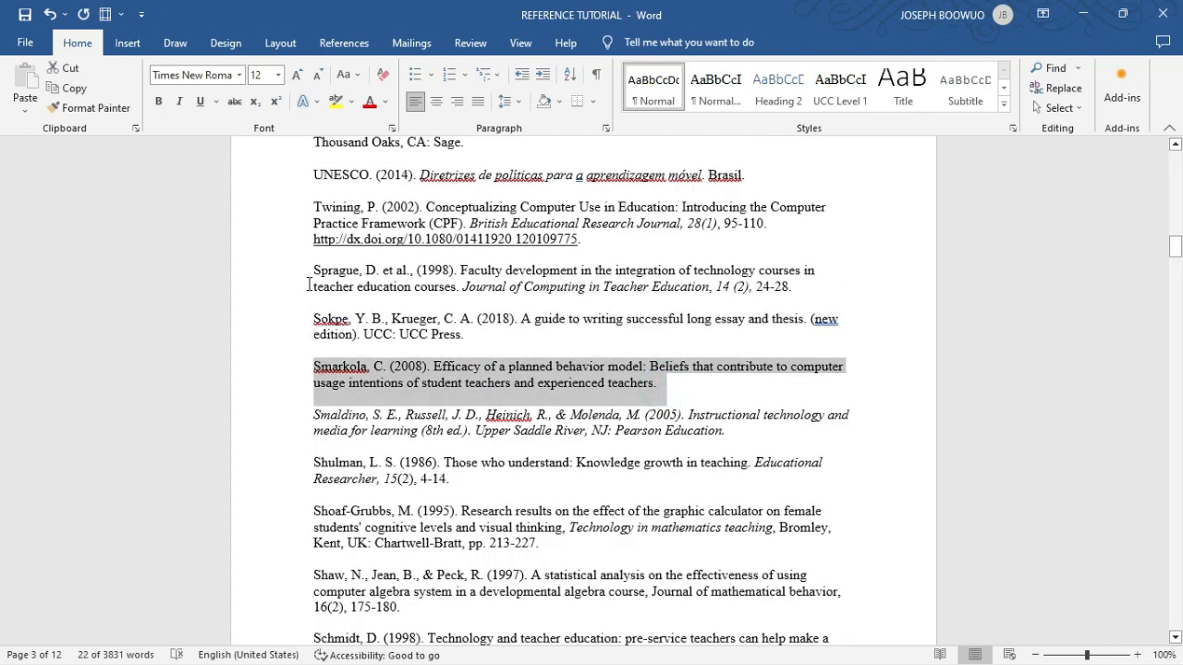
scroll(480, 322, "up", 9)
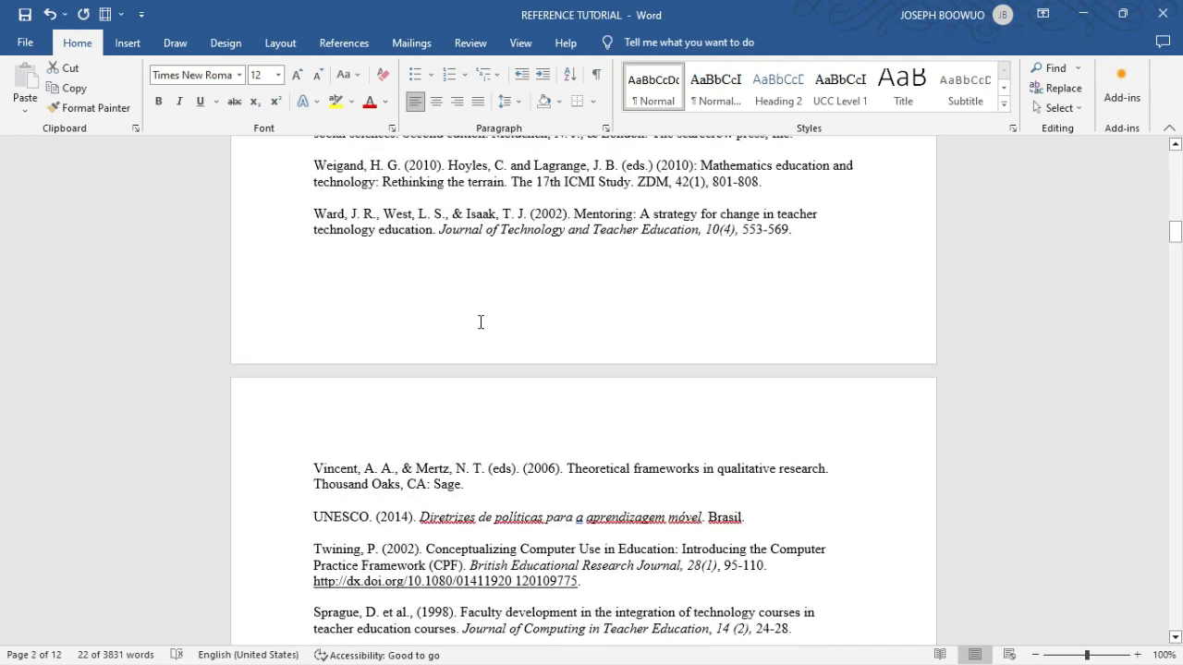
scroll(480, 322, "up", 18)
scroll(480, 322, "up", 12)
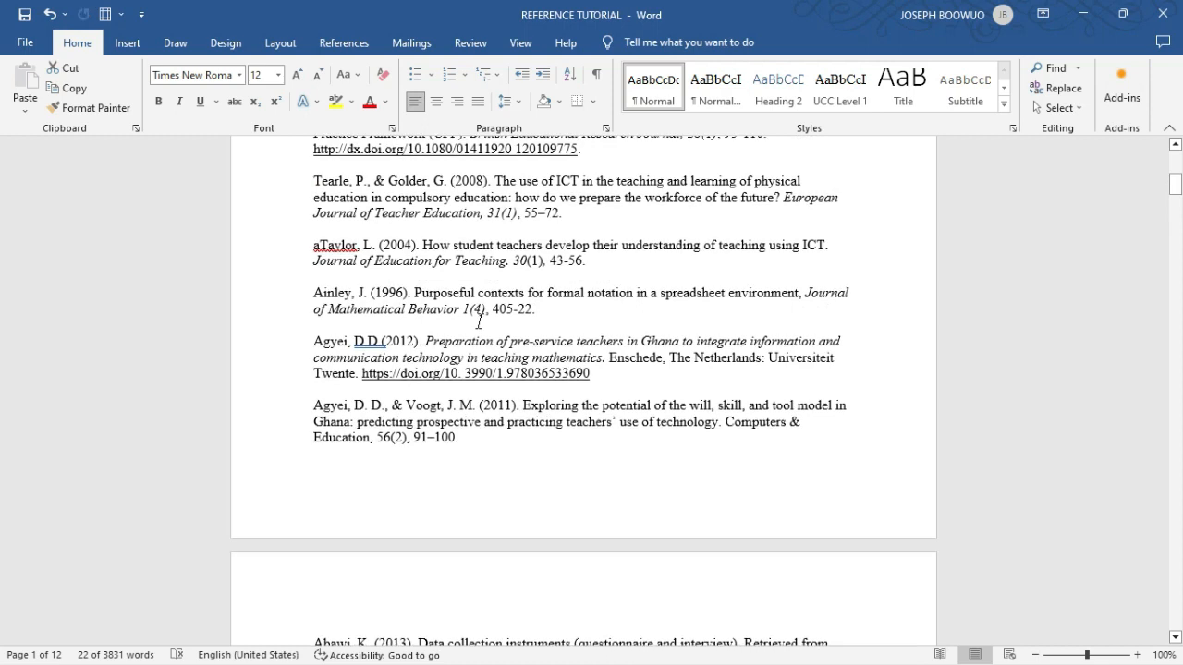
- Set the alignment of the entire reference list to Justified and its outline level to Body Text in the paragraph settings
key("ctrl+a")
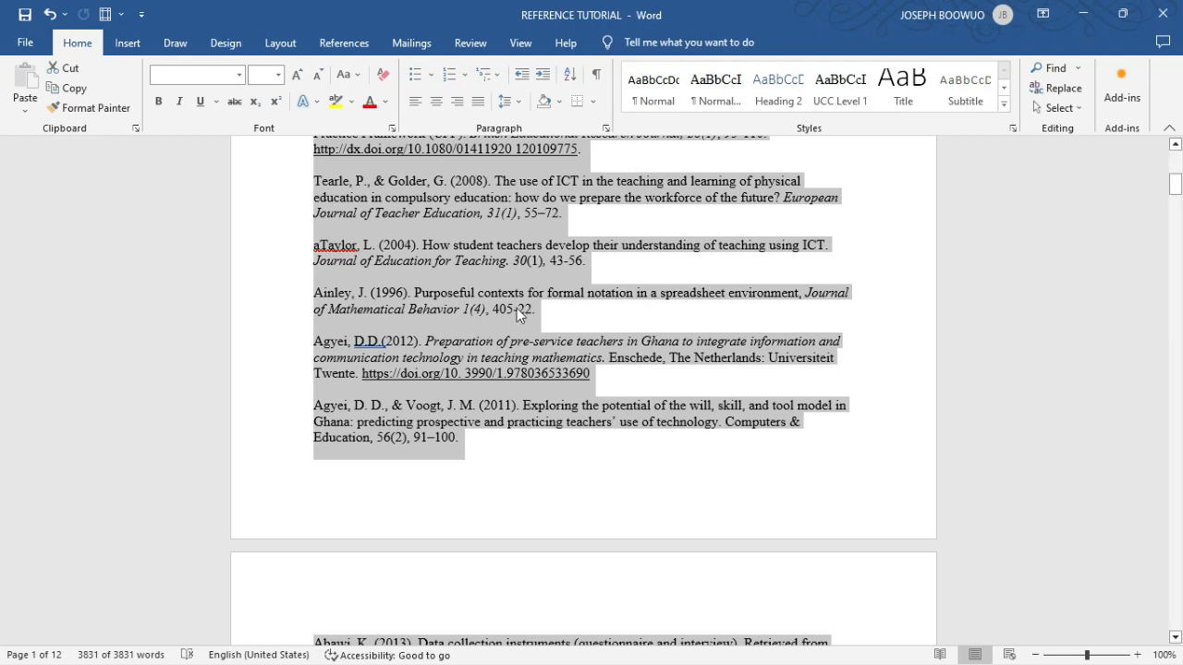
right_click(519, 315)
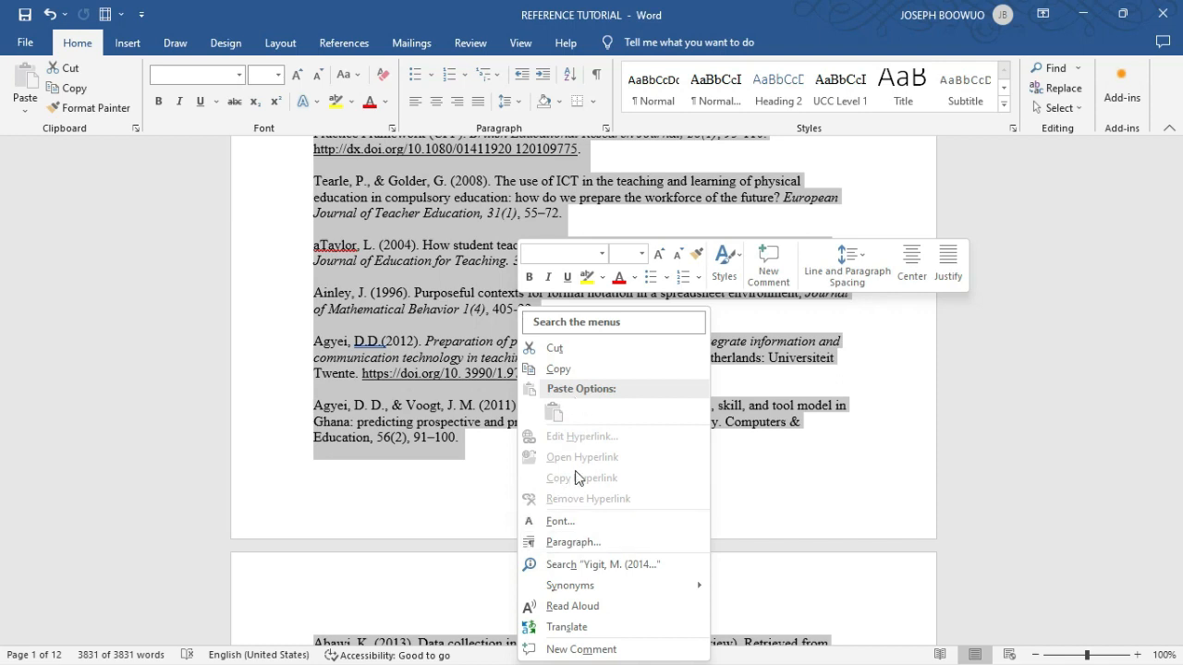
left_click(573, 543)
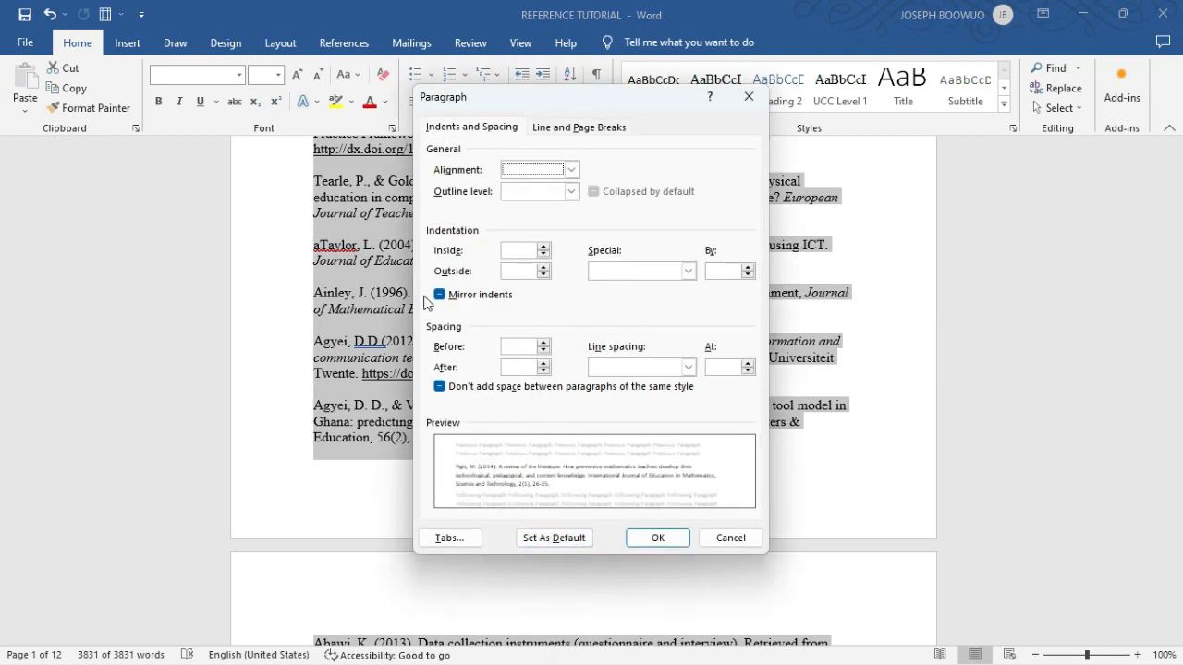
left_click_drag(582, 102, 864, 162)
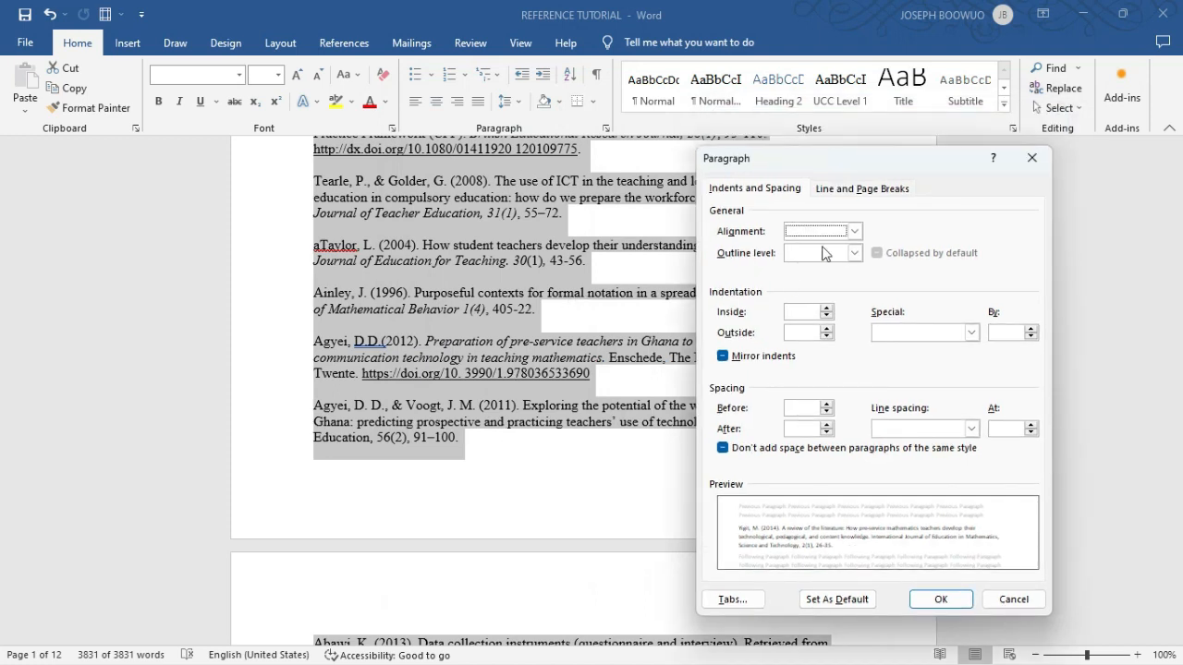
left_click(855, 231)
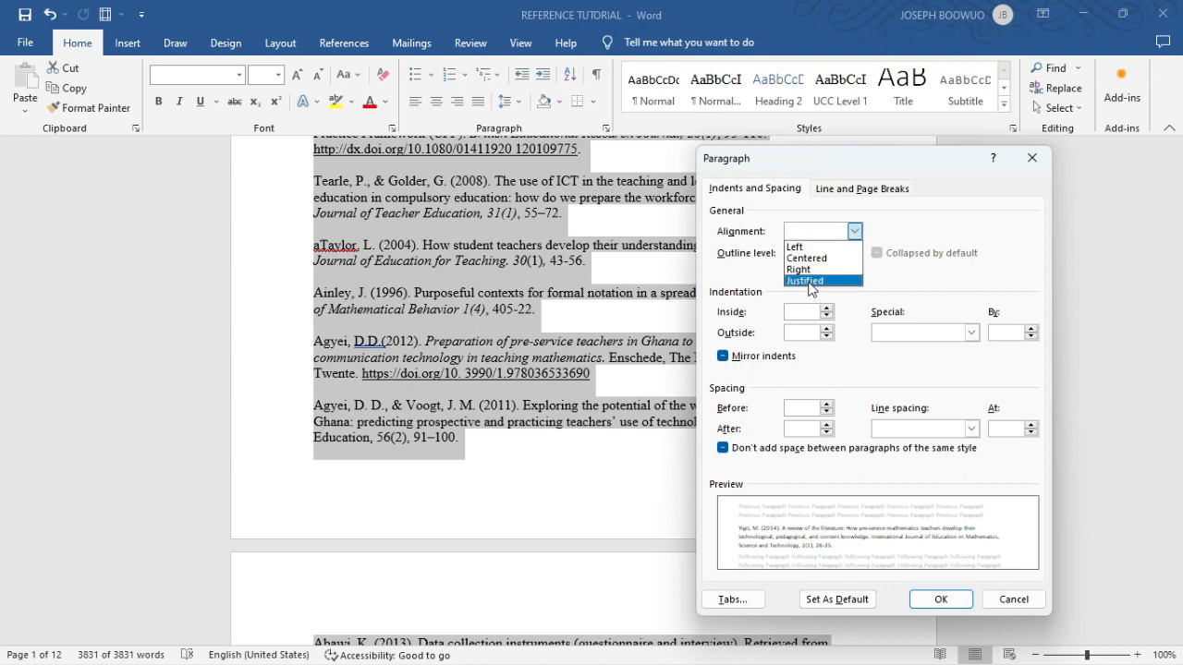
left_click(810, 289)
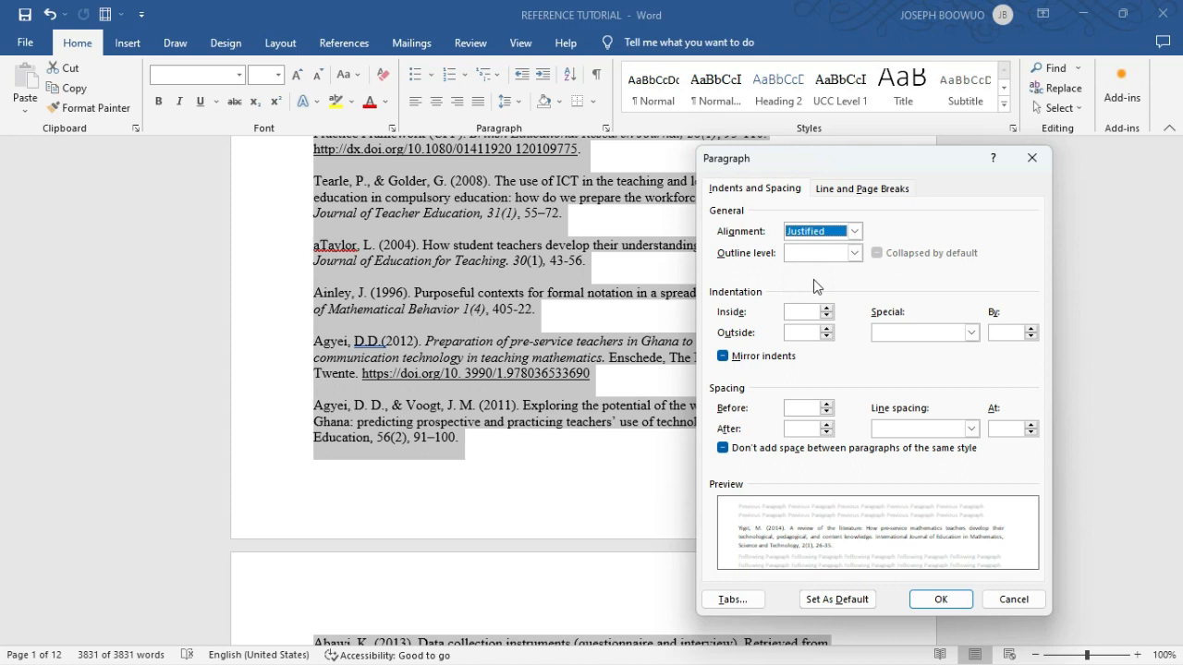
left_click(851, 257)
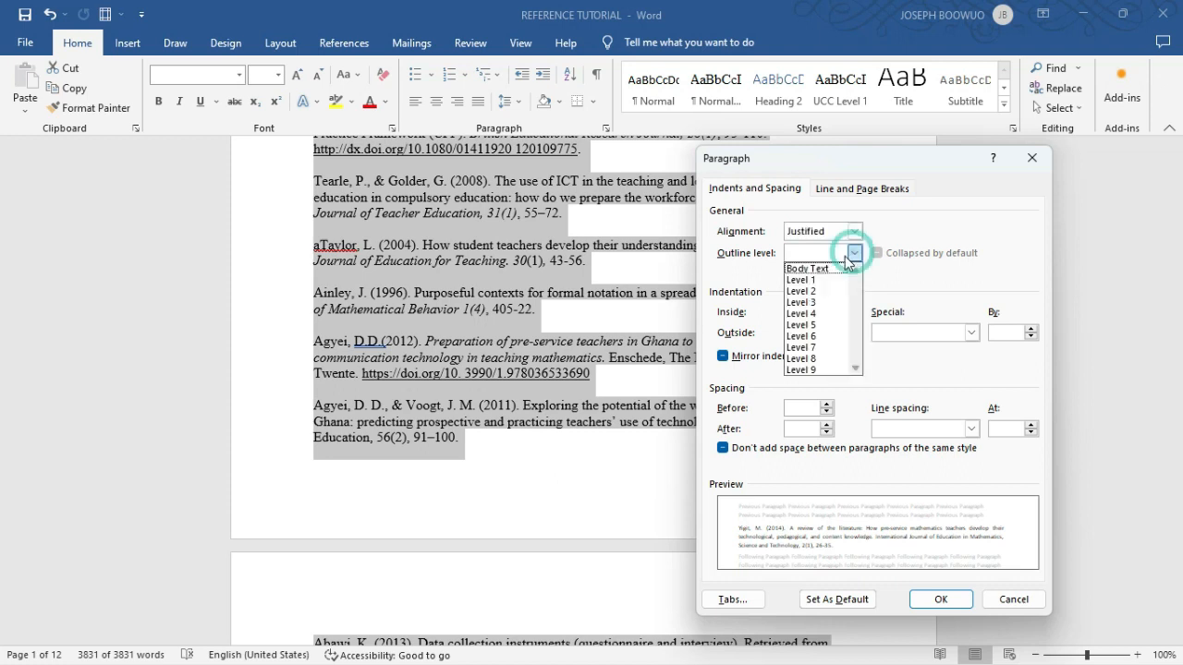
left_click(821, 266)
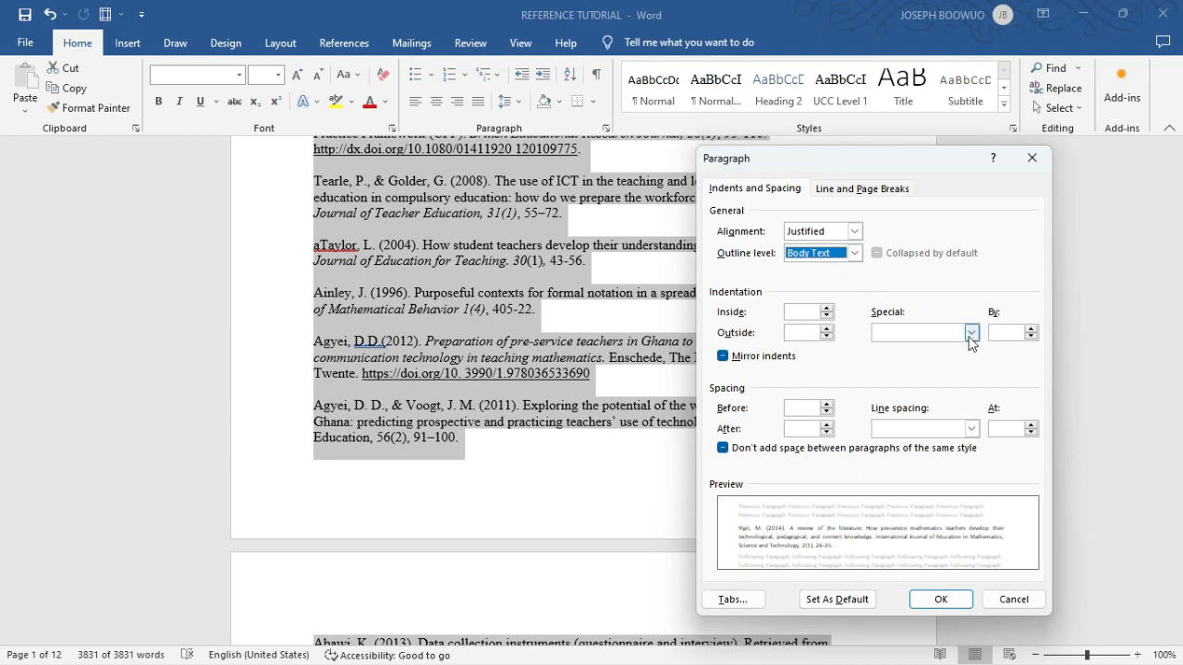
- Give the entire reference list a 0.5-inch hanging indent with single line spacing and apply the paragraph settings
left_click(970, 332)
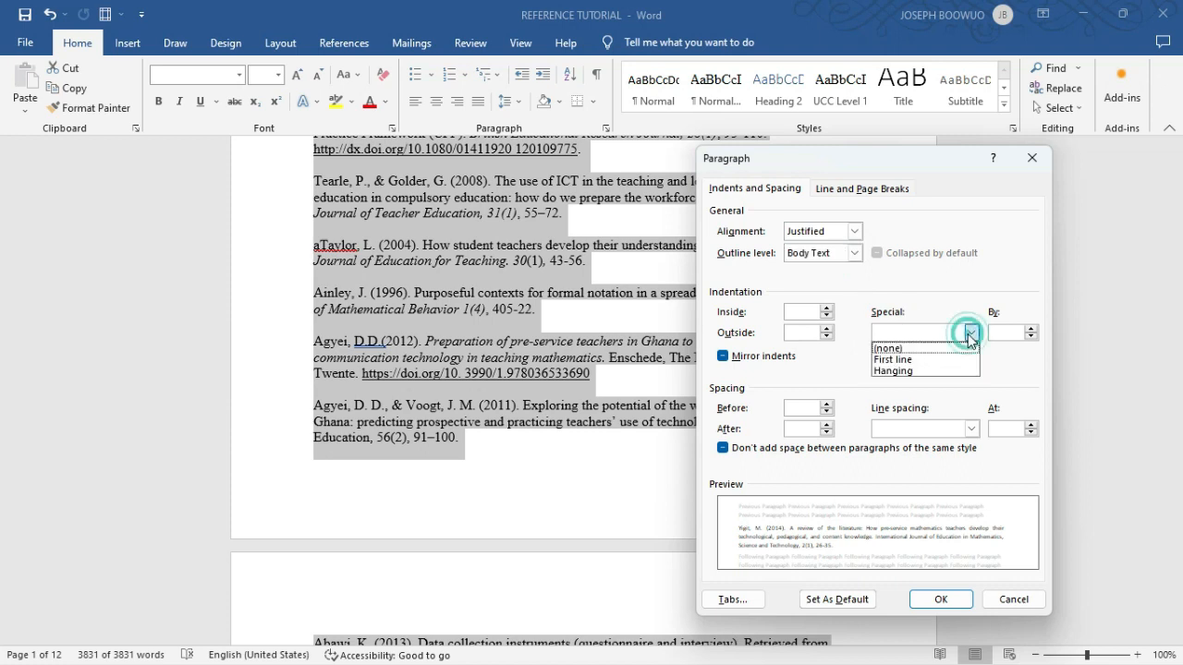
left_click(919, 371)
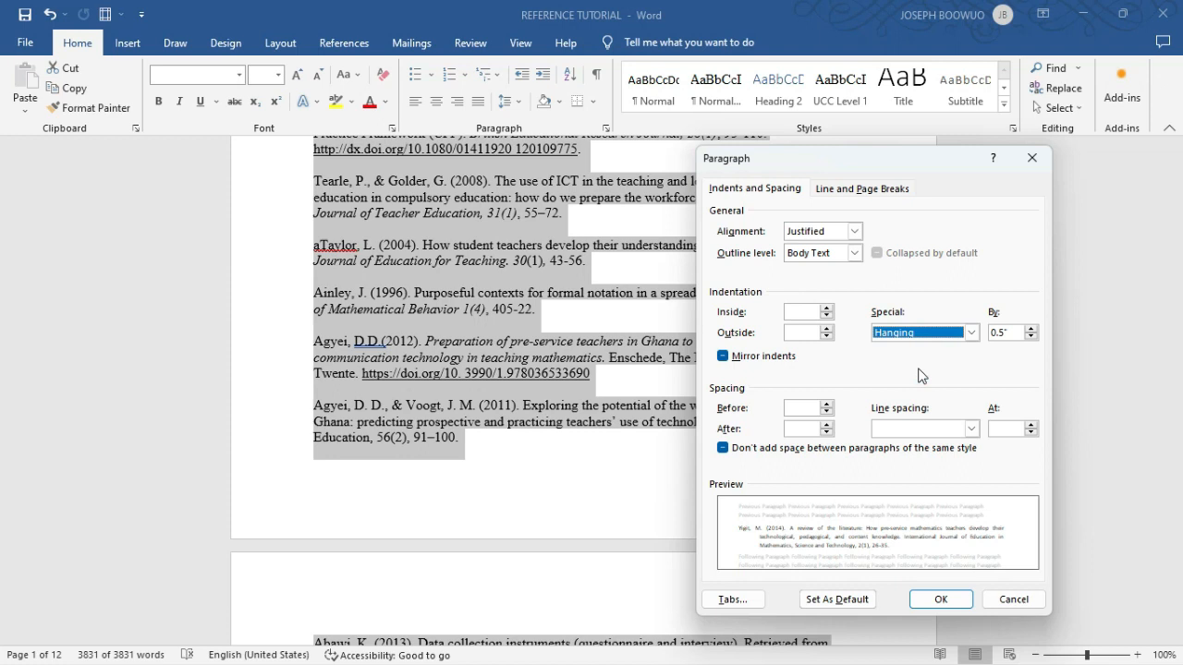
left_click(971, 429)
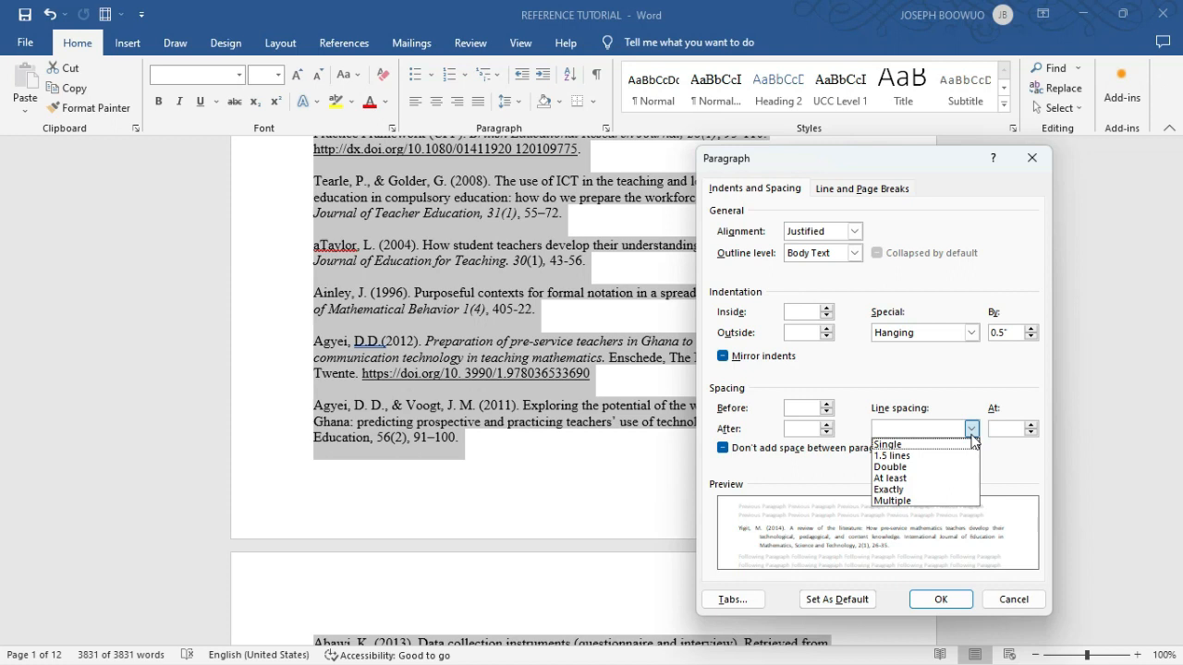
left_click(905, 444)
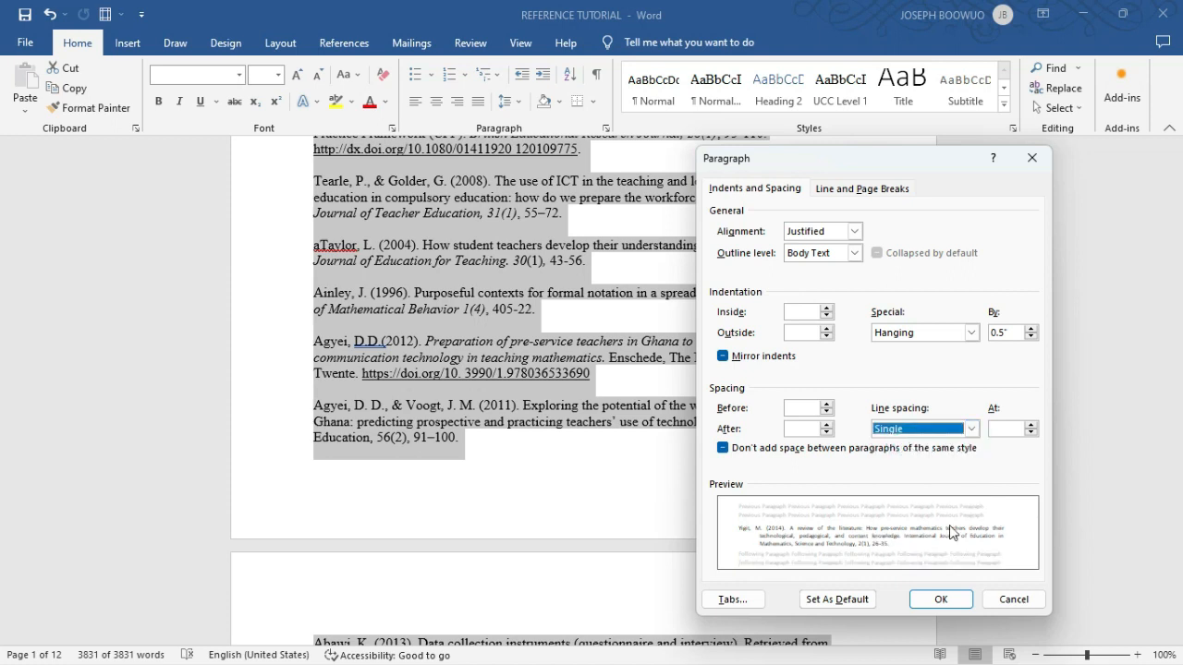
left_click(940, 599)
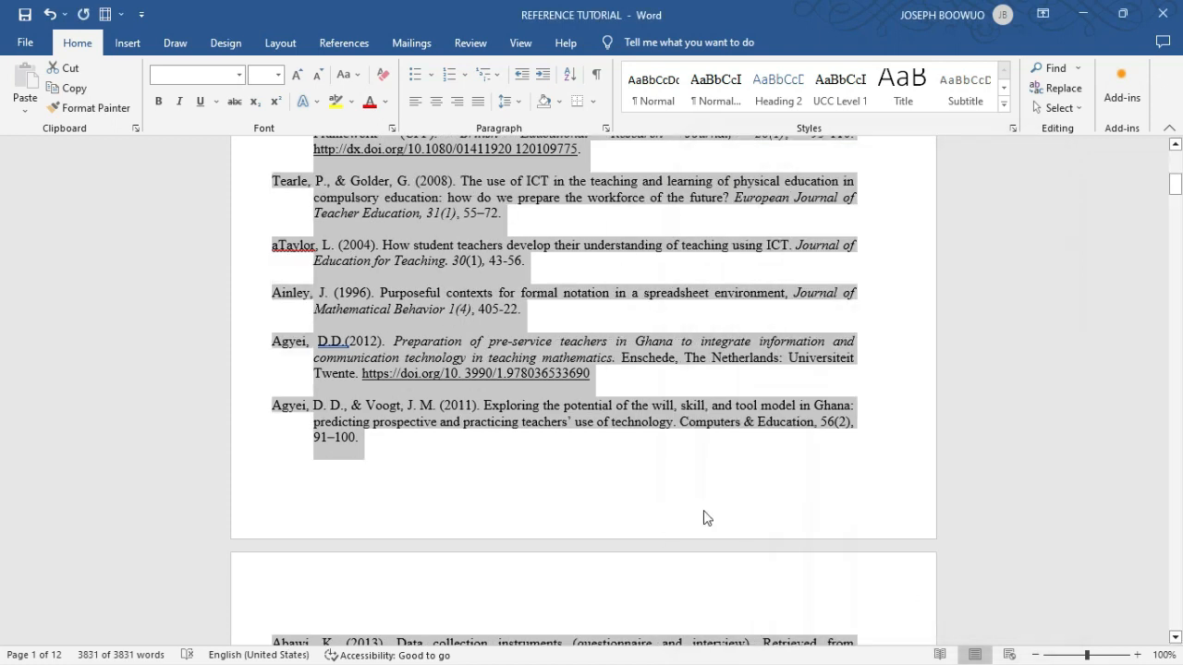
scroll(703, 518, "up", 7)
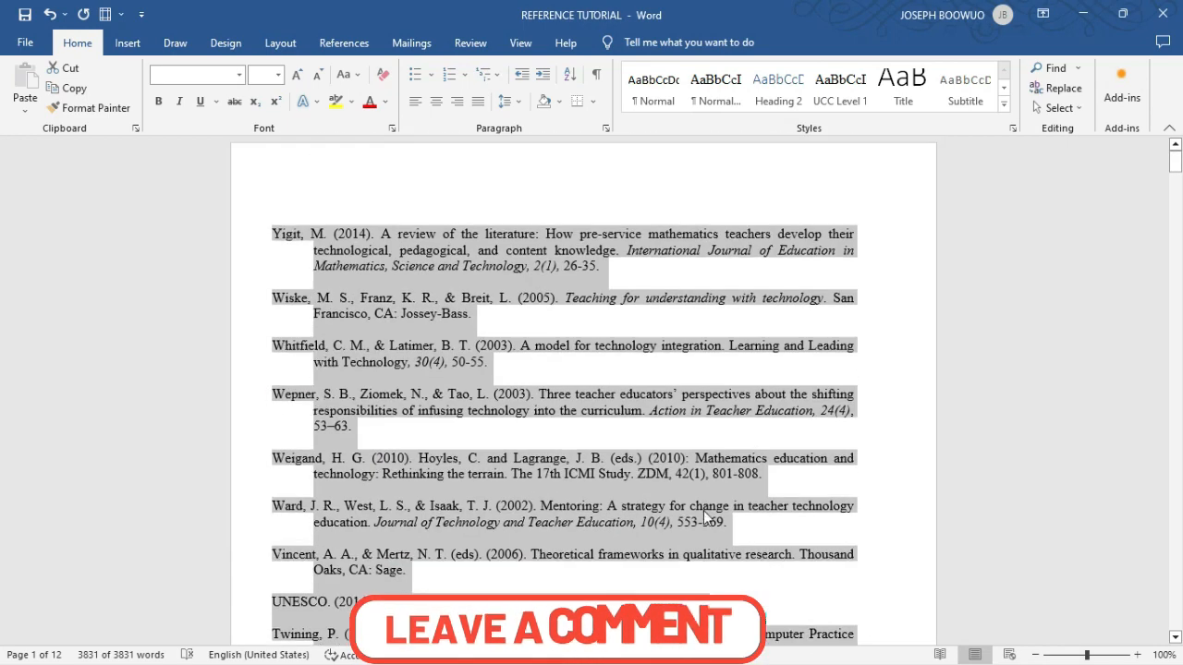
left_click(666, 382)
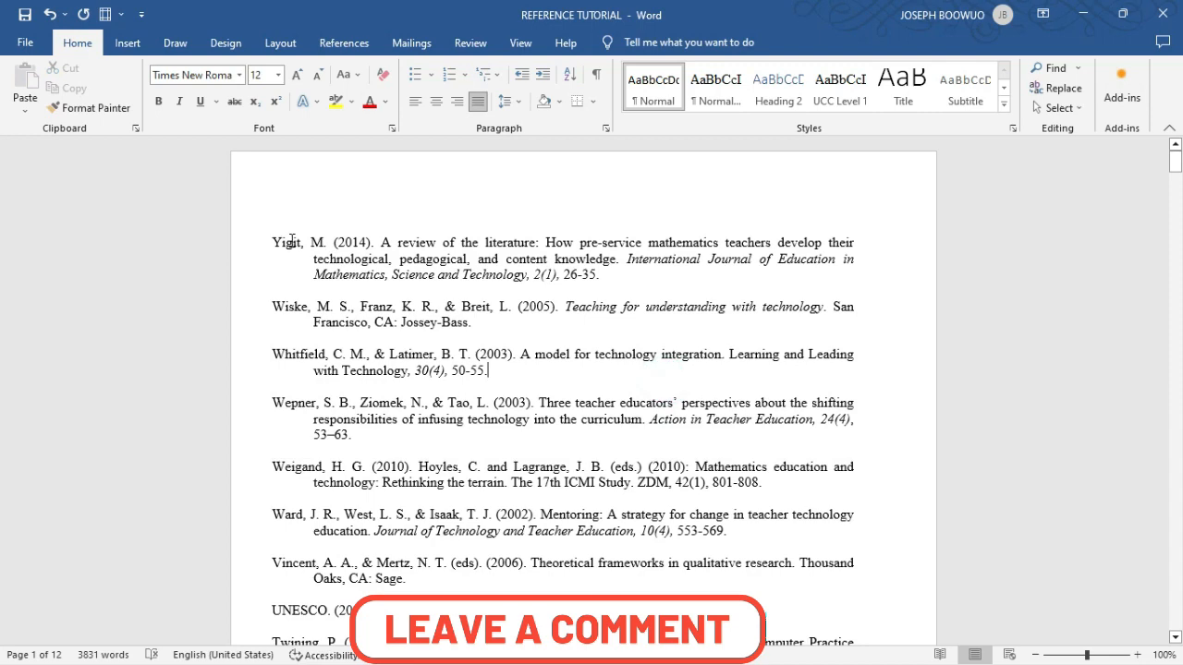
- Delete the stray "a" before the author's surname in the 2004 reference "How student teachers develop their understanding of teaching using ICT"
scroll(370, 530, "down", 5)
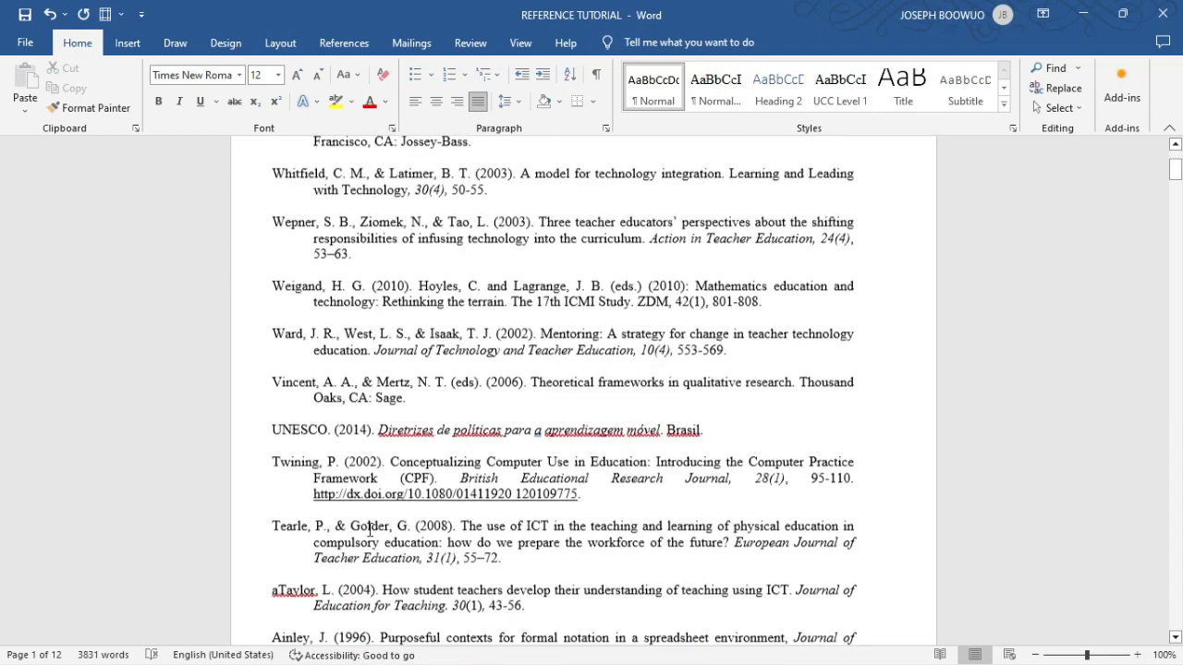
scroll(369, 530, "down", 10)
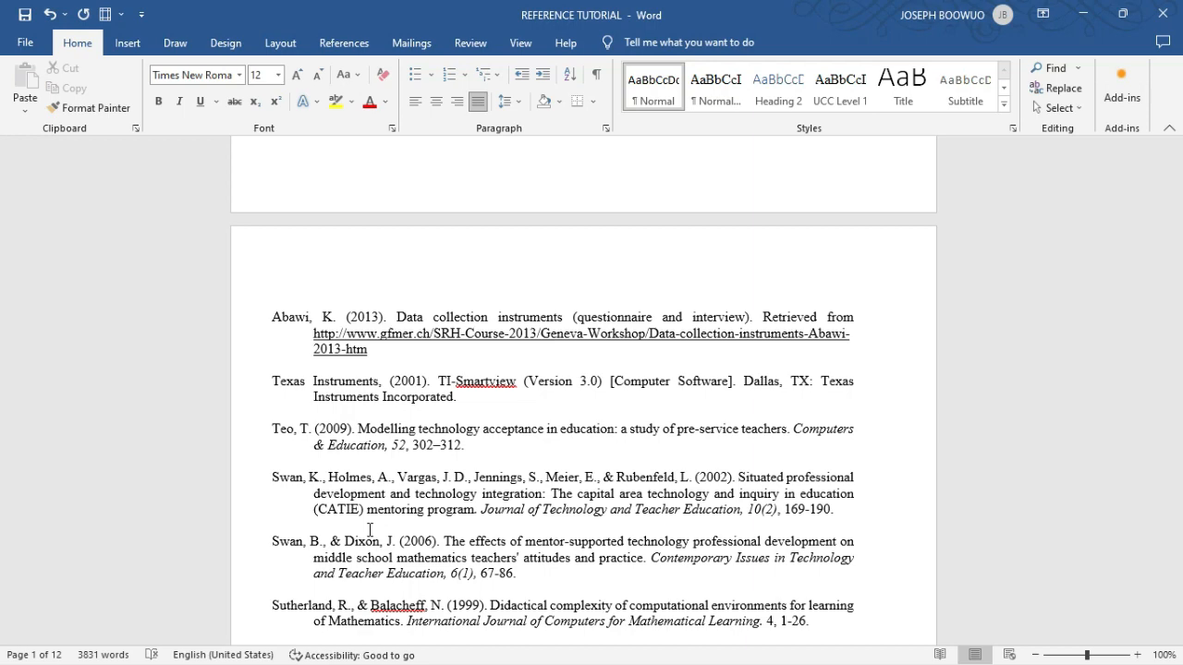
scroll(528, 356, "up", 5)
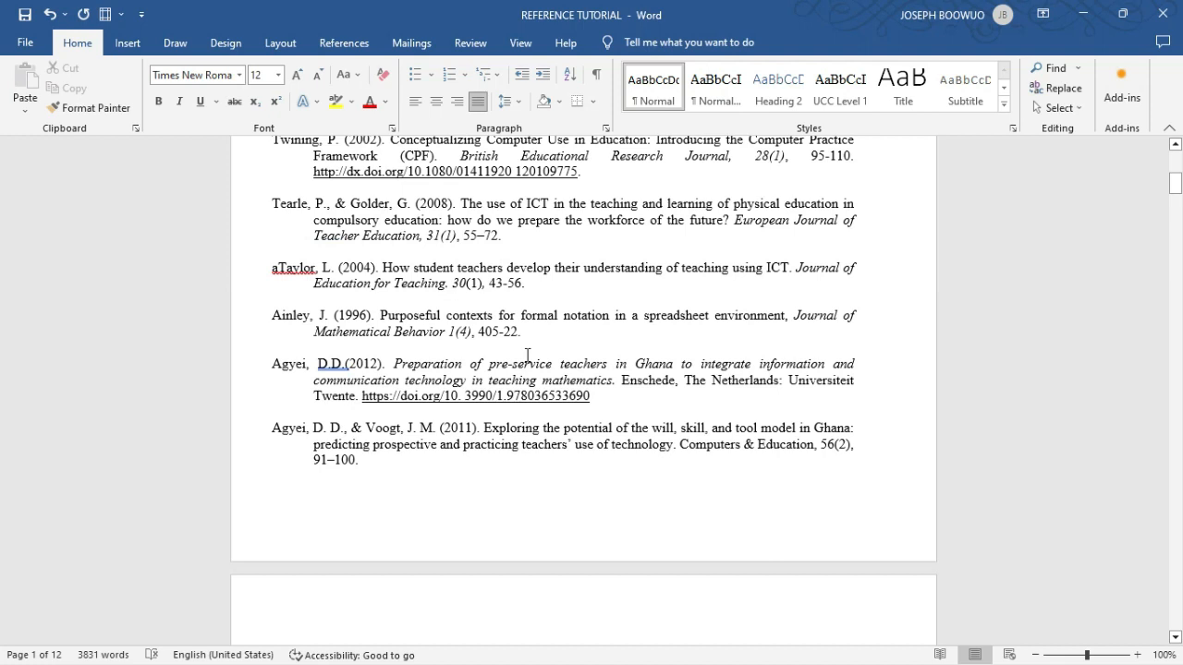
key("ctrl+a")
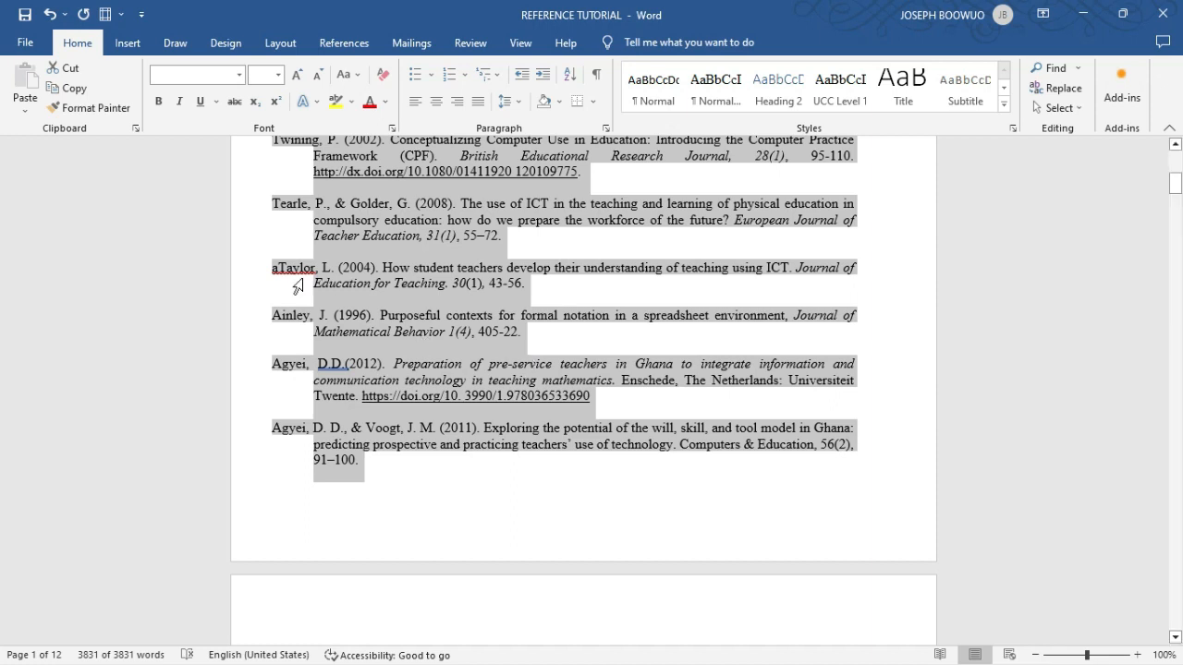
left_click(294, 282)
left_click(280, 268)
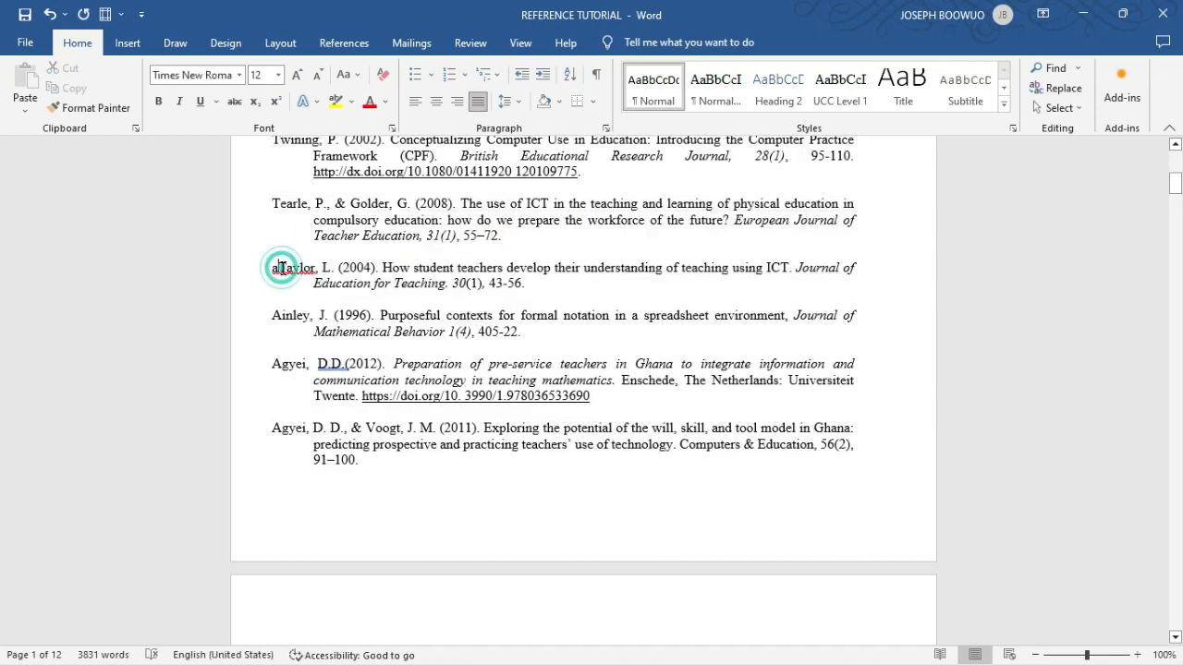
key("BackSpace")
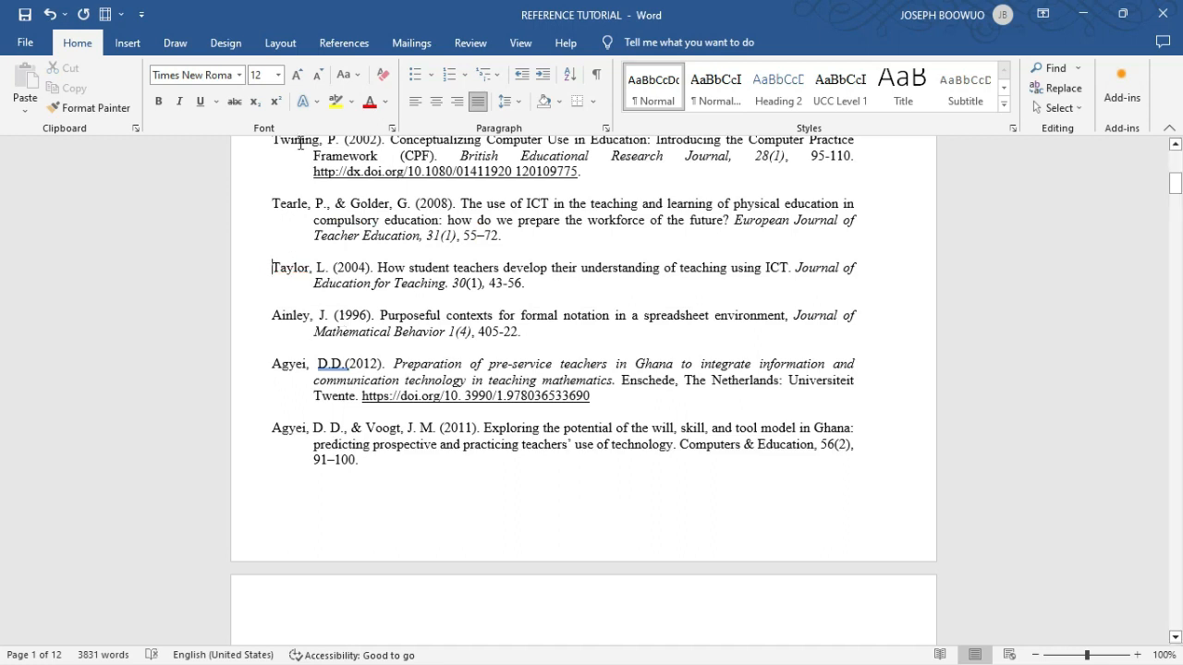
right_click(373, 311)
left_click(659, 479)
- Sort the entire reference list alphabetically by paragraphs, with type Text in ascending order and no header row
key("ctrl+a")
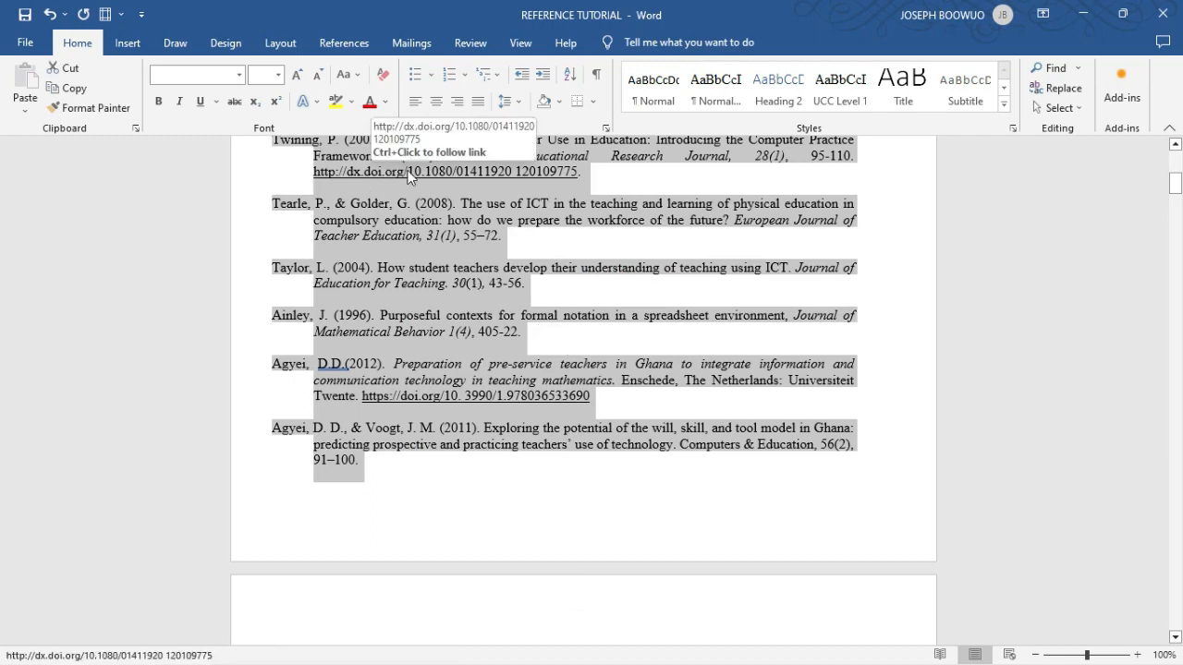
left_click(572, 83)
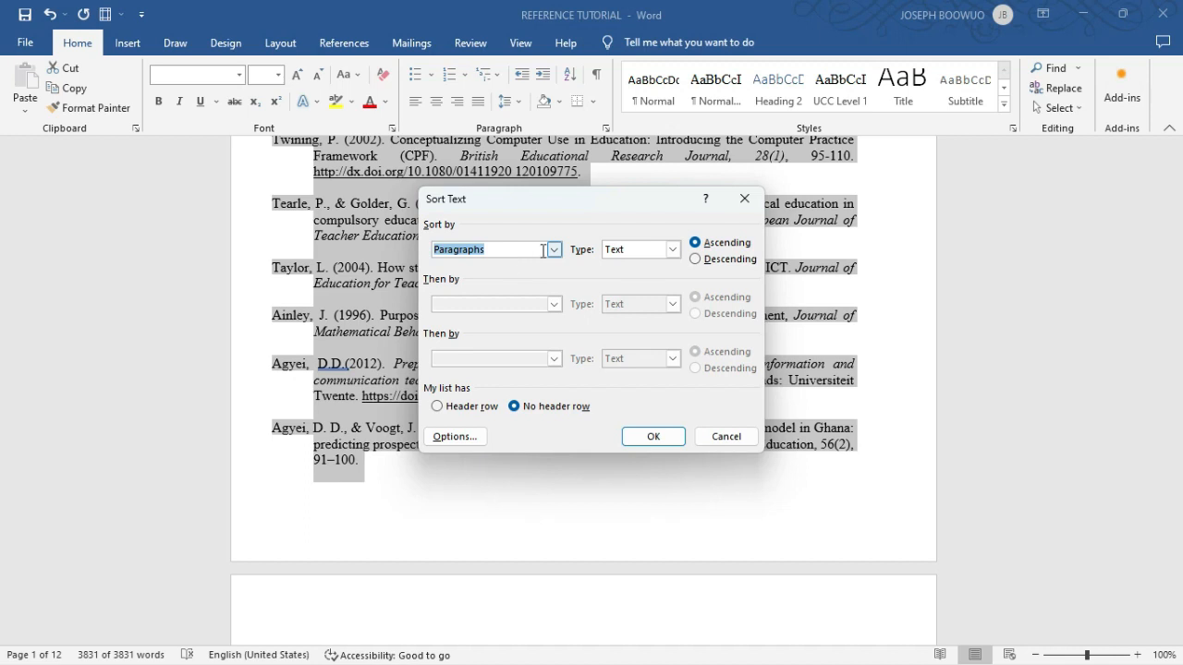
left_click(555, 250)
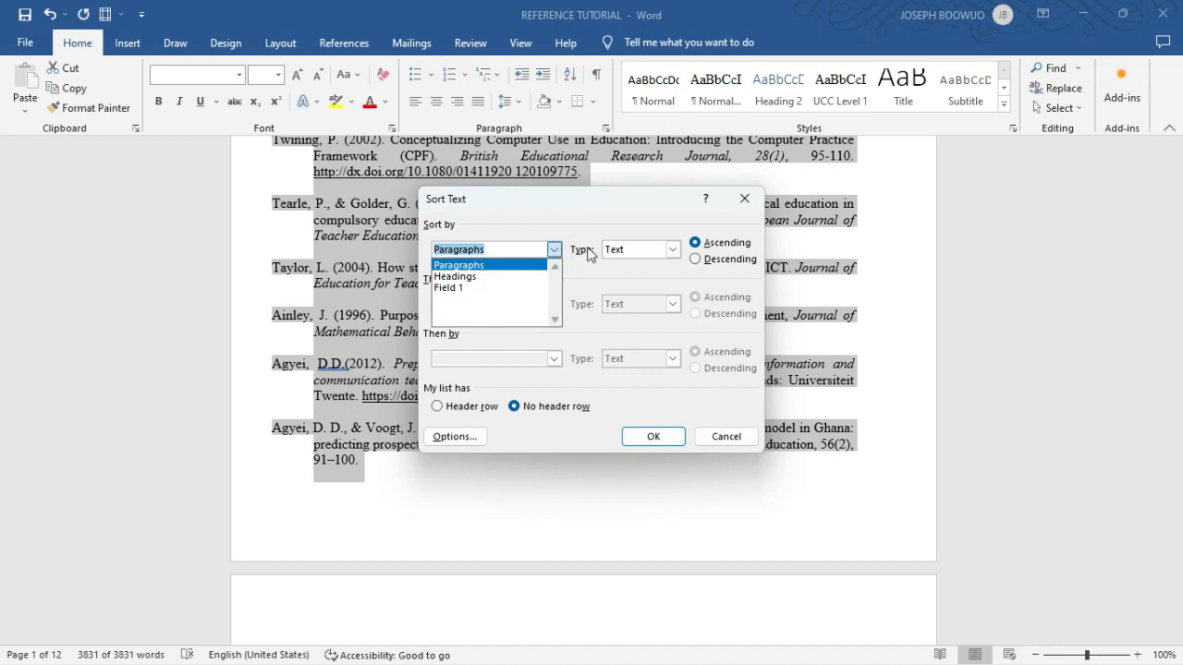
left_click(673, 249)
left_click(673, 249)
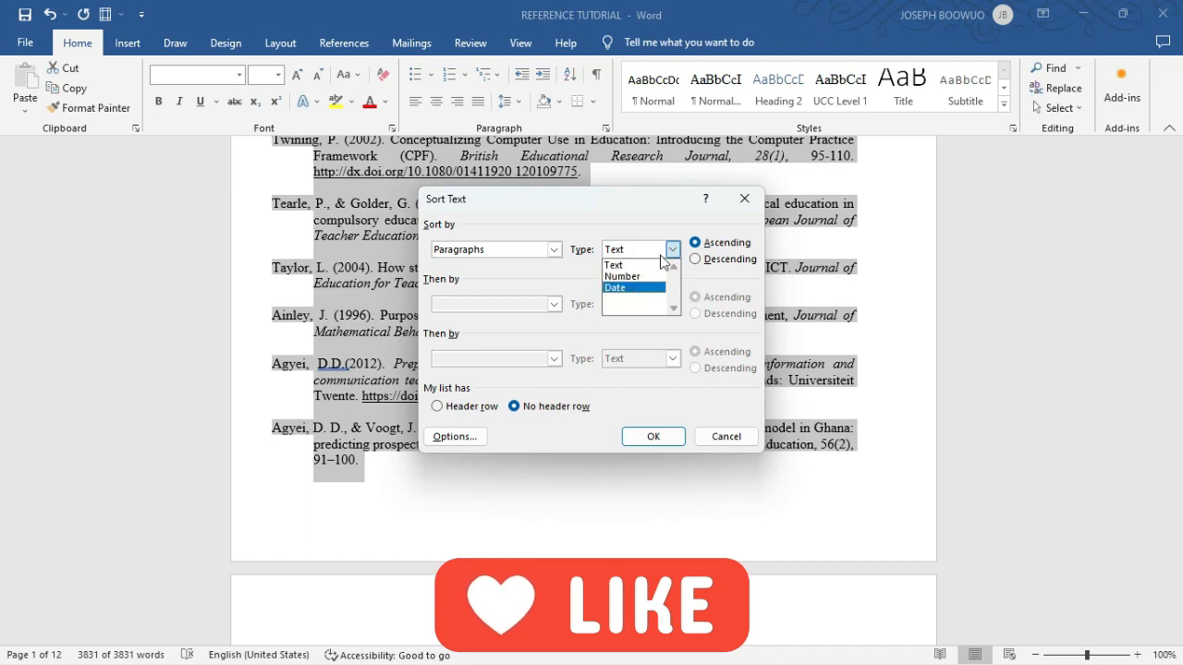
left_click(674, 250)
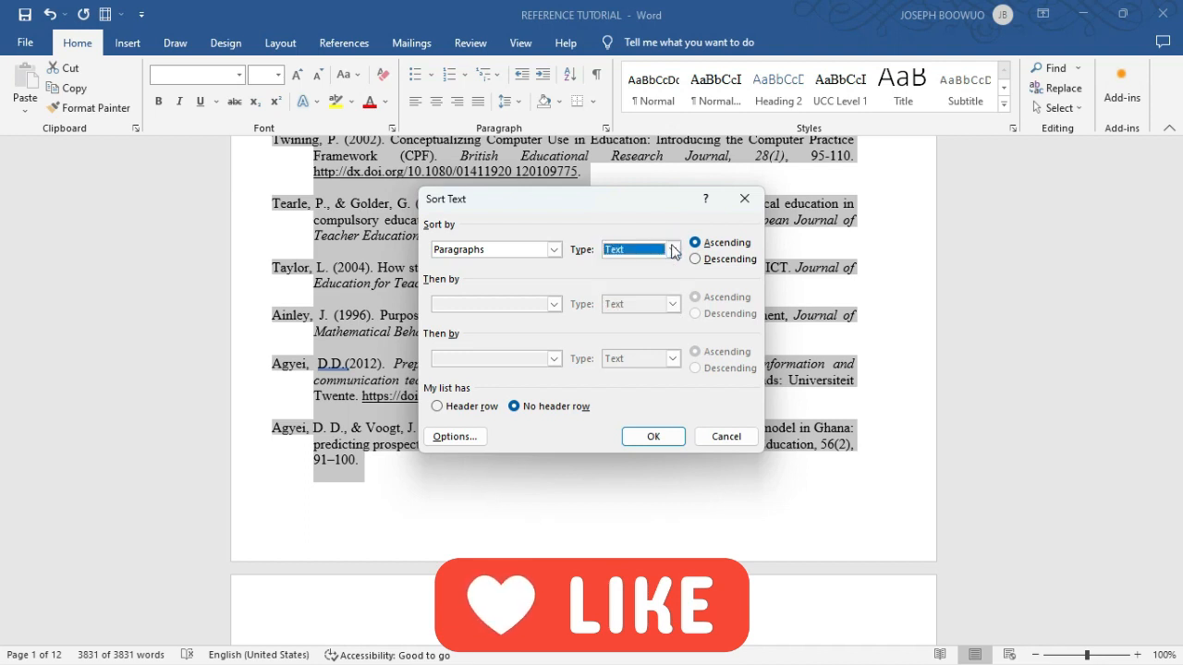
left_click(556, 250)
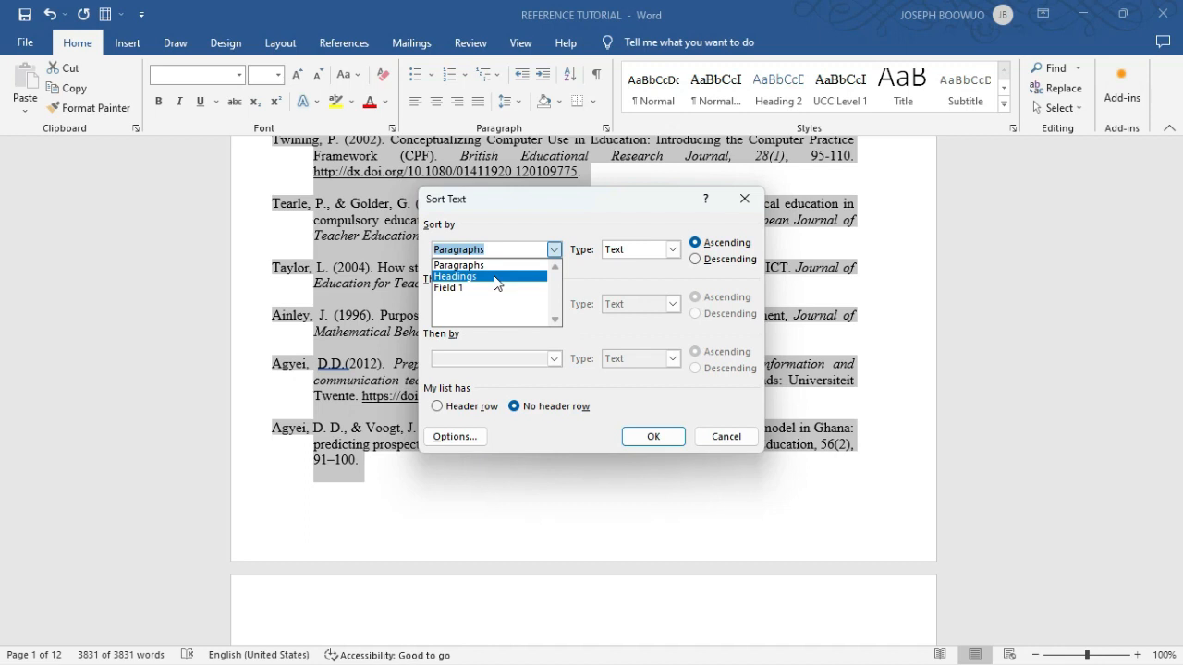
left_click(554, 252)
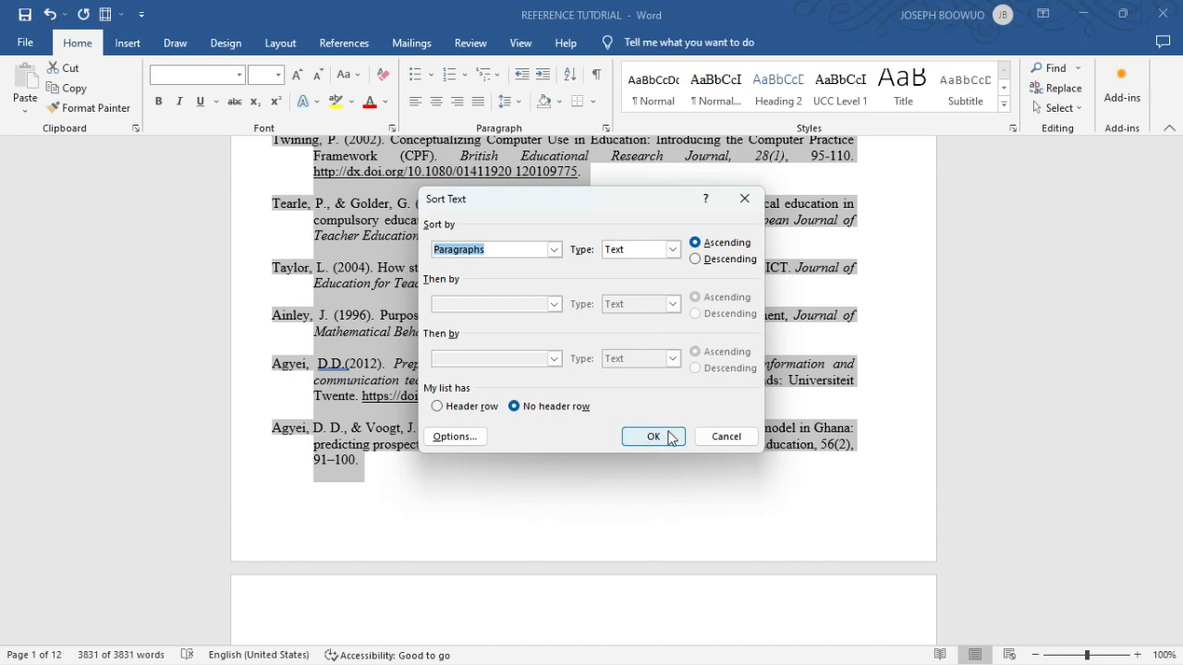
left_click(653, 436)
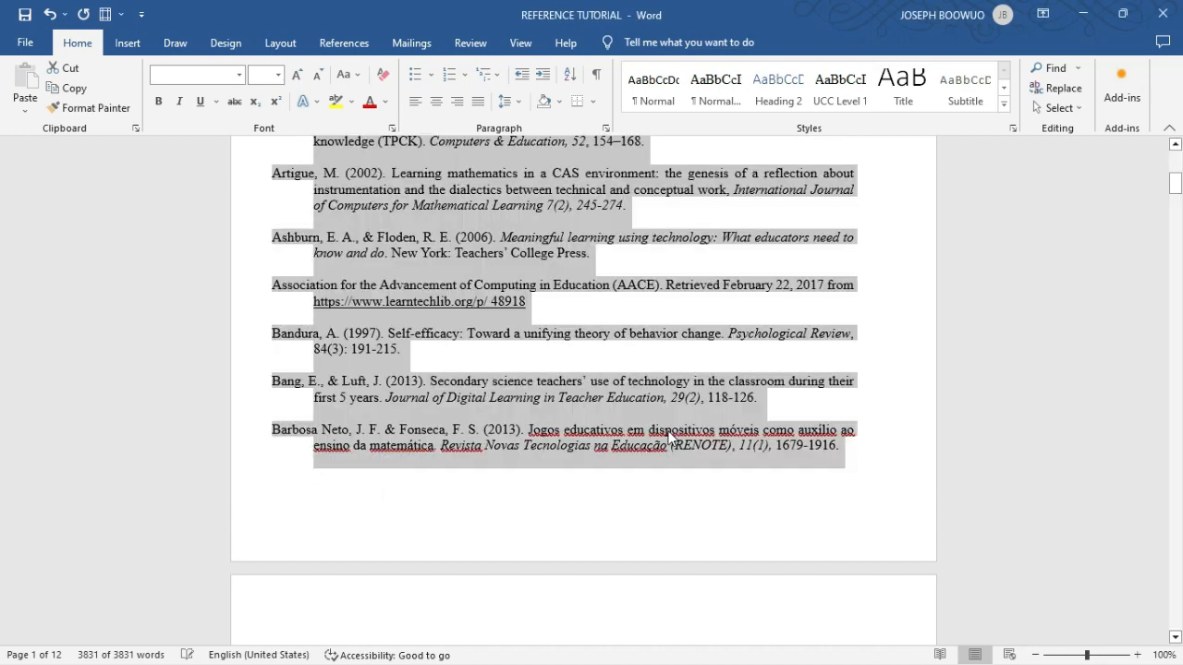
- Examine the sorted reference list from its first entry through the following pages for correct alphabetical order
scroll(668, 433, "up", 10)
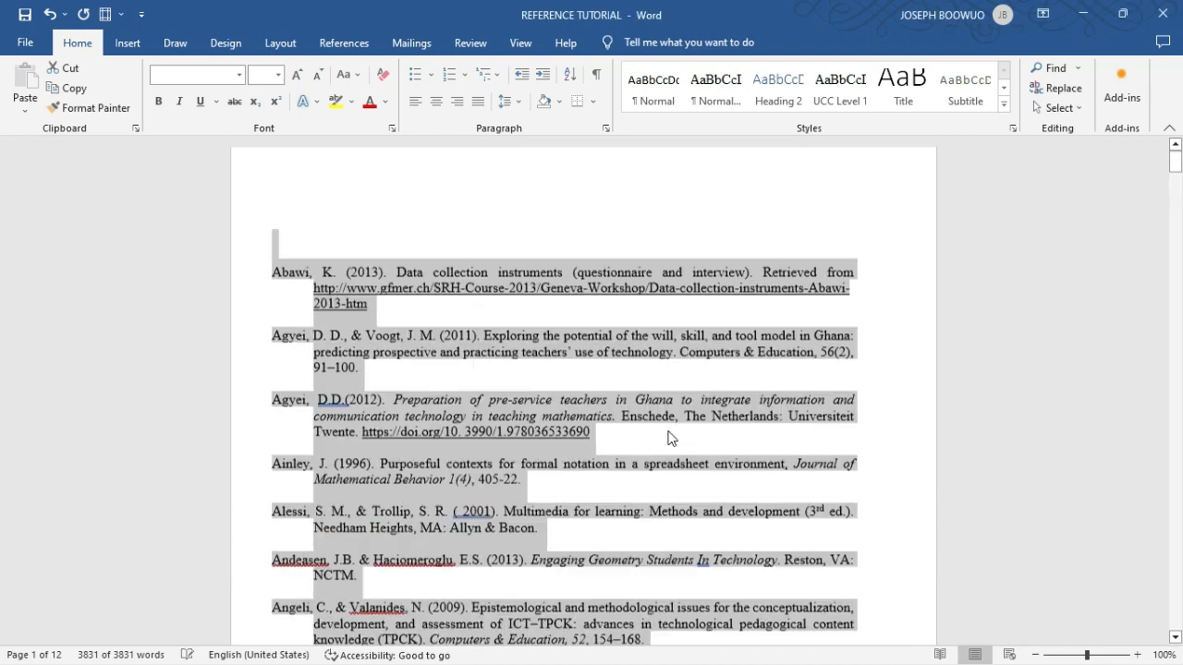
left_click(352, 310)
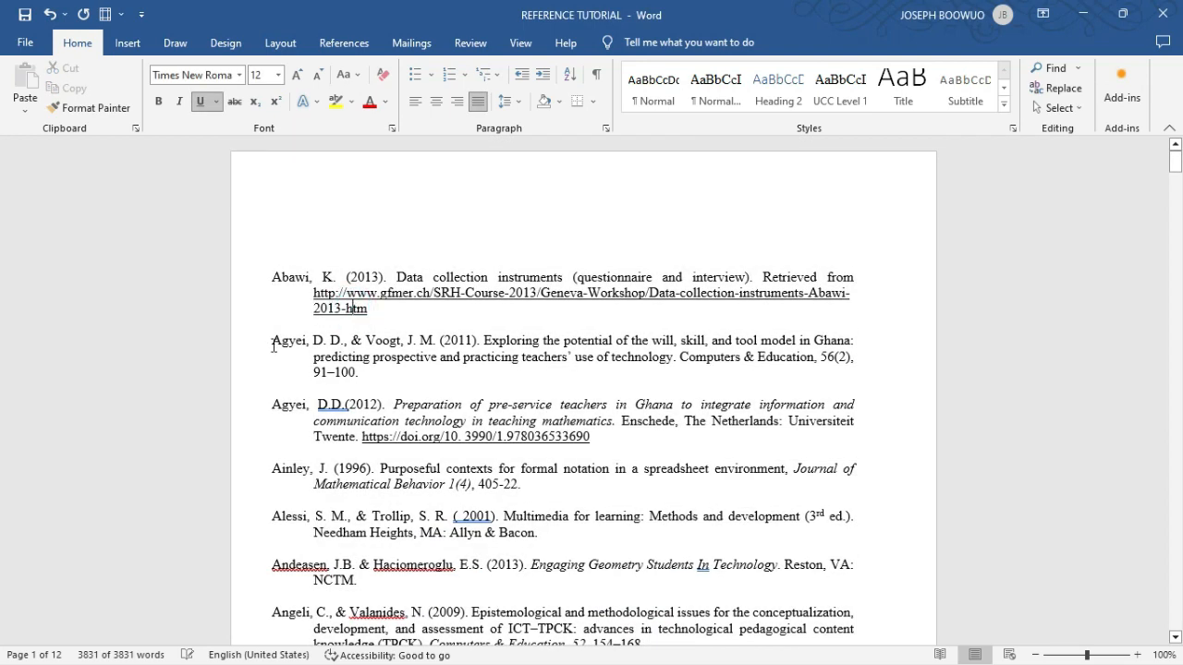
scroll(273, 345, "down", 5)
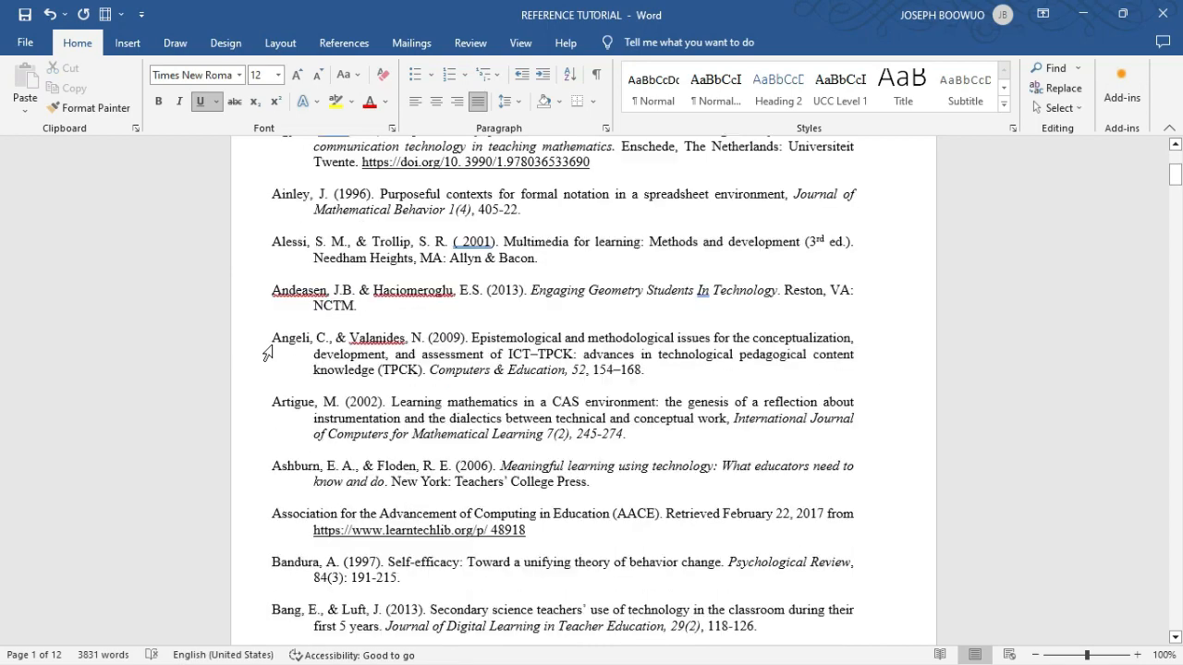
scroll(267, 353, "down", 10)
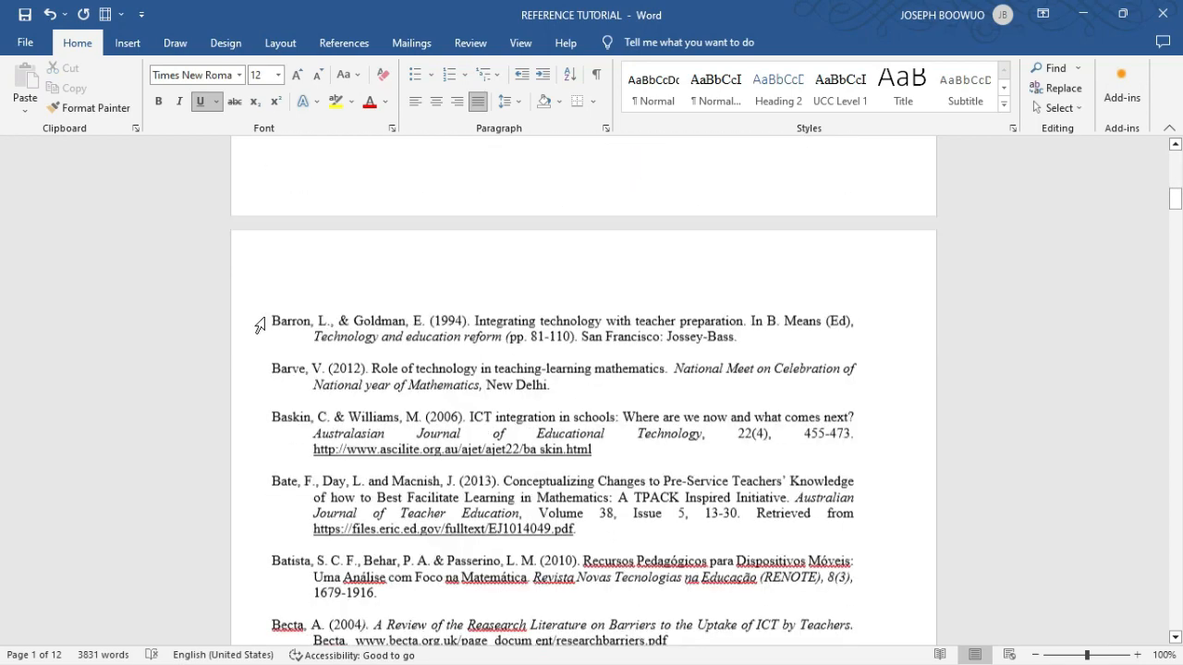
scroll(262, 323, "down", 7)
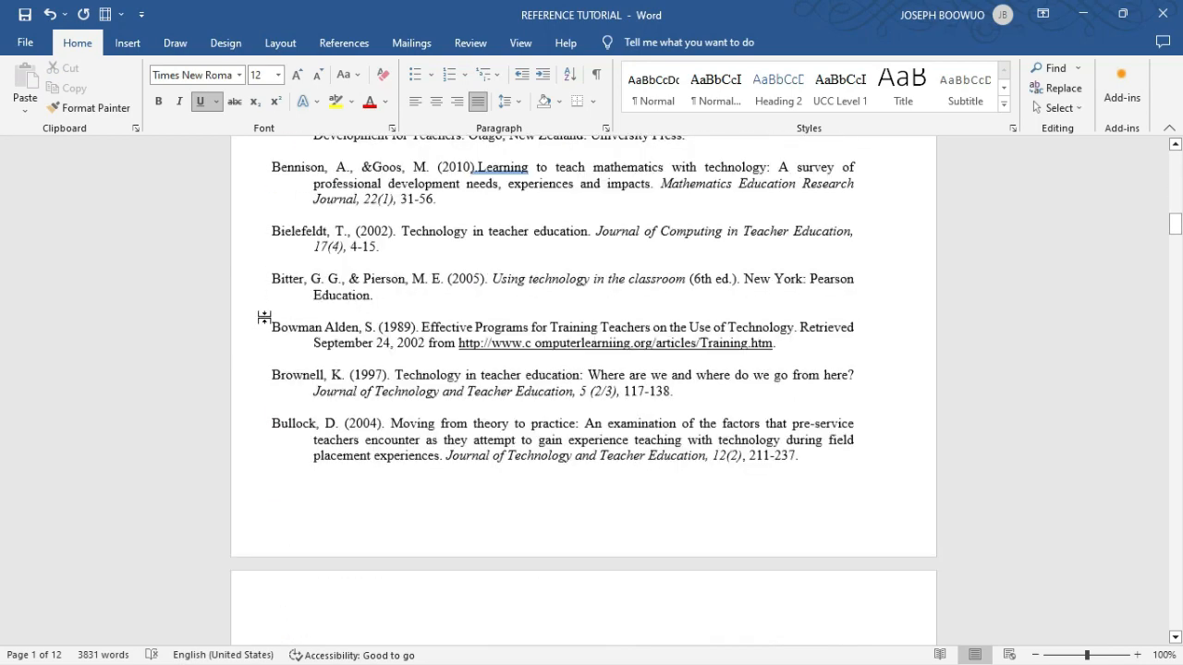
scroll(264, 317, "down", 12)
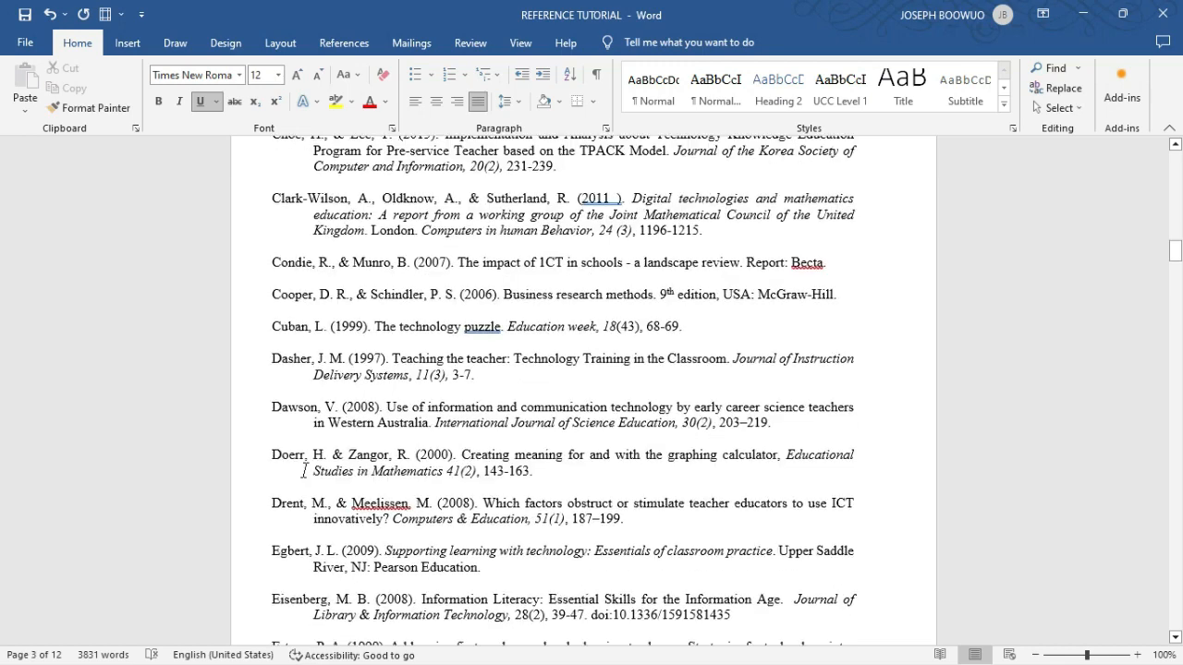
scroll(305, 471, "down", 6)
scroll(305, 471, "down", 4)
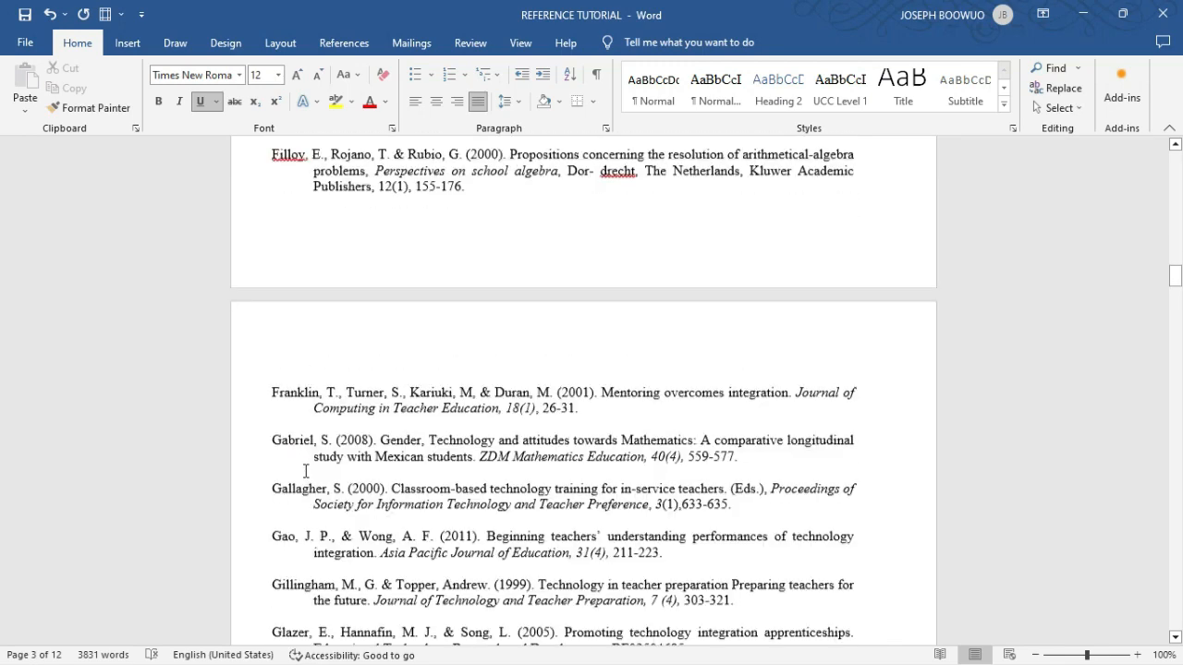
scroll(305, 471, "down", 3)
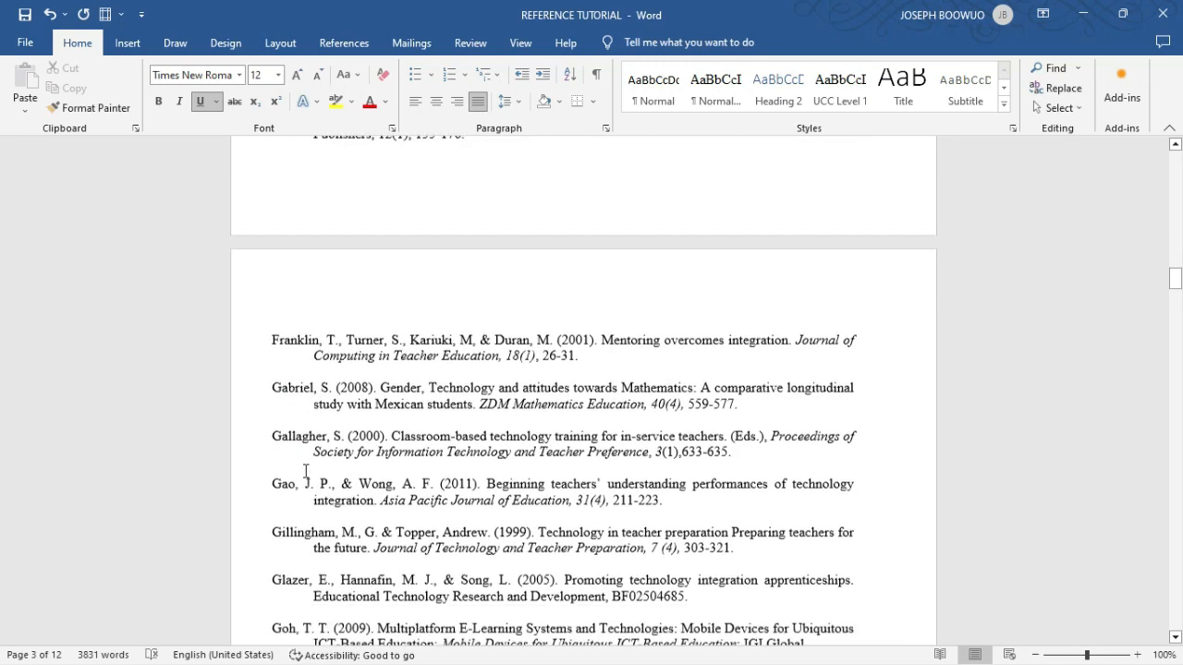
scroll(305, 471, "down", 8)
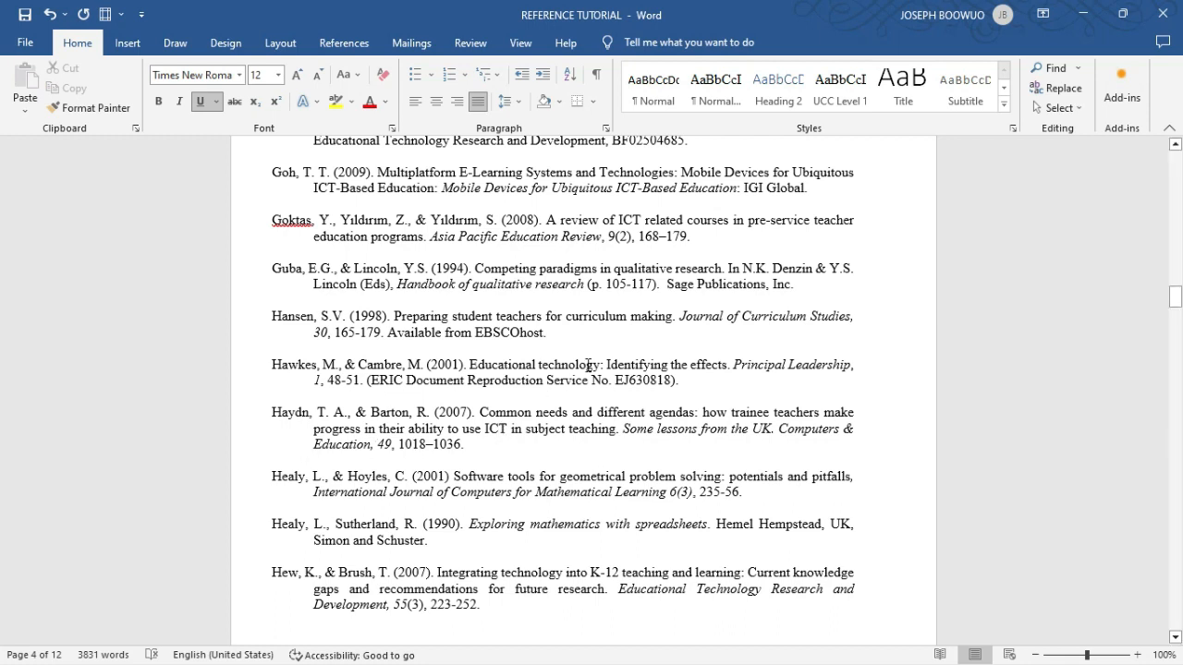
- Set the entire reference list to Justified alignment with a Hanging special indent in the paragraph settings
right_click(553, 348)
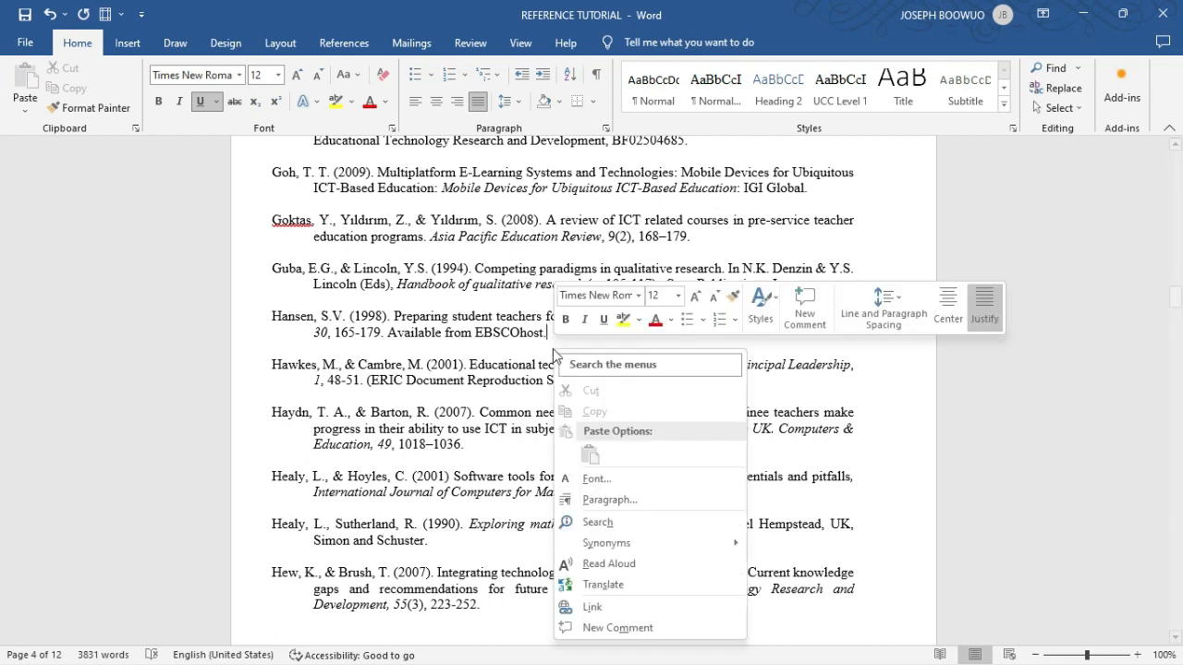
key("Escape")
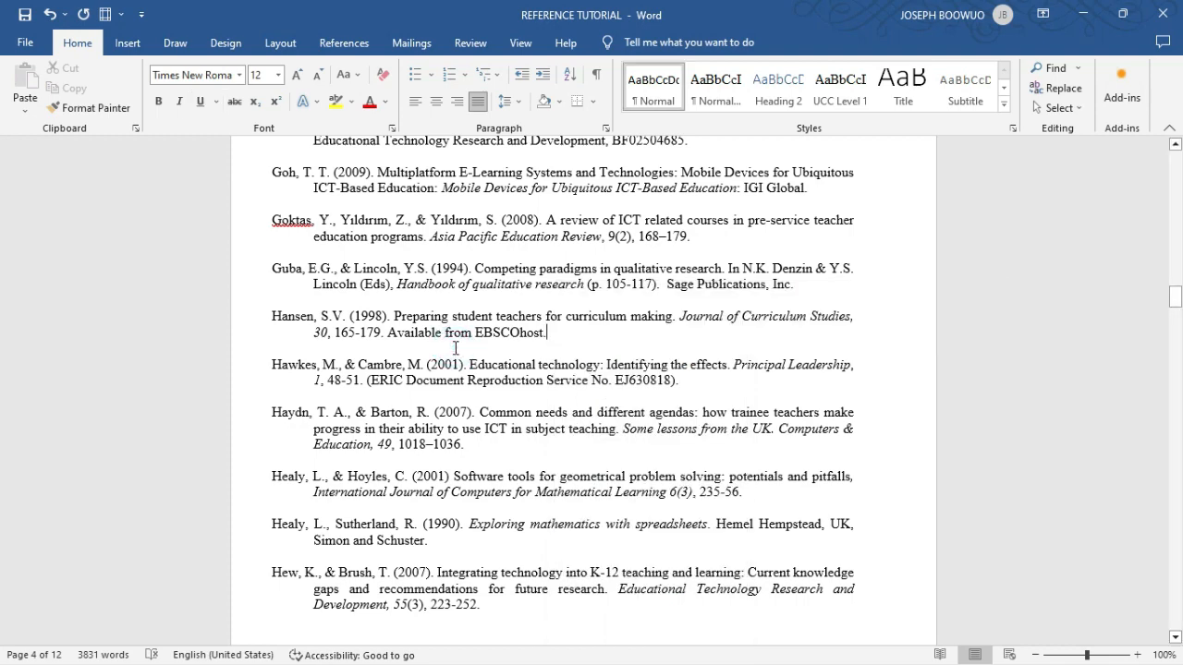
key("ctrl+a")
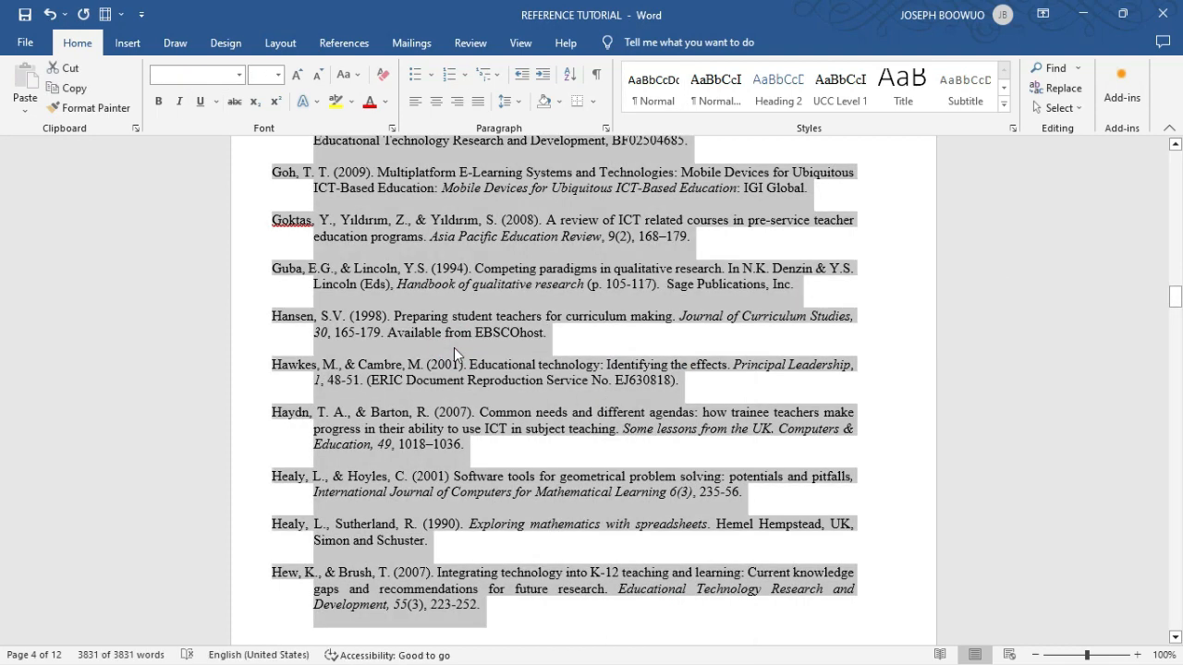
right_click(492, 248)
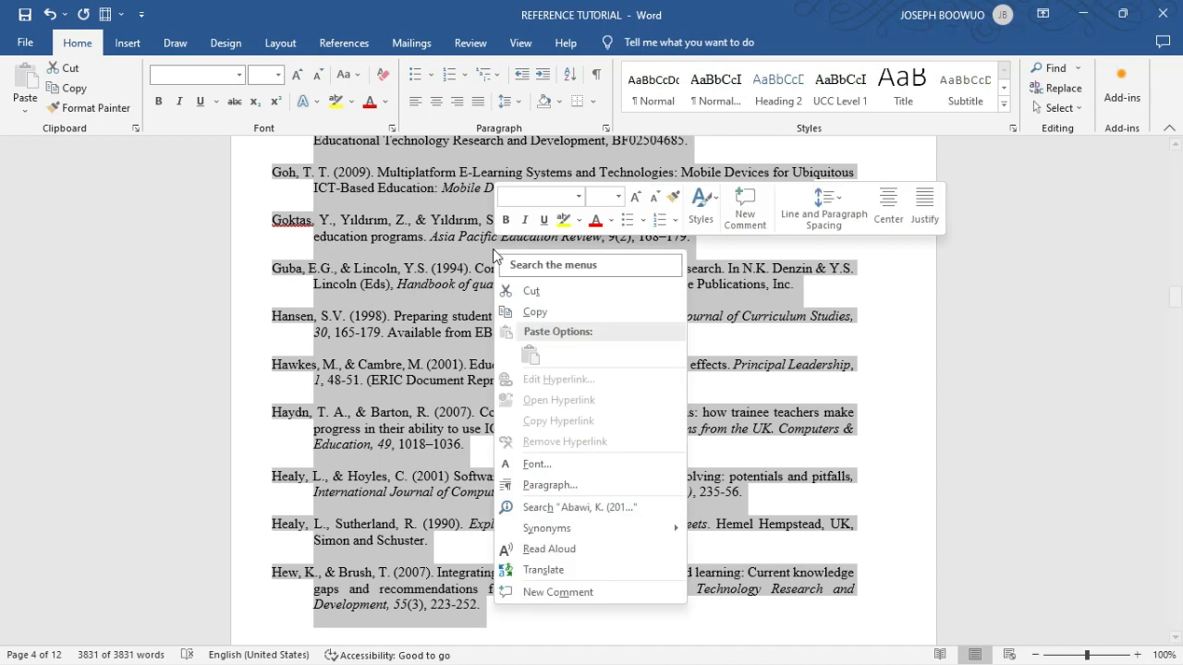
left_click(550, 485)
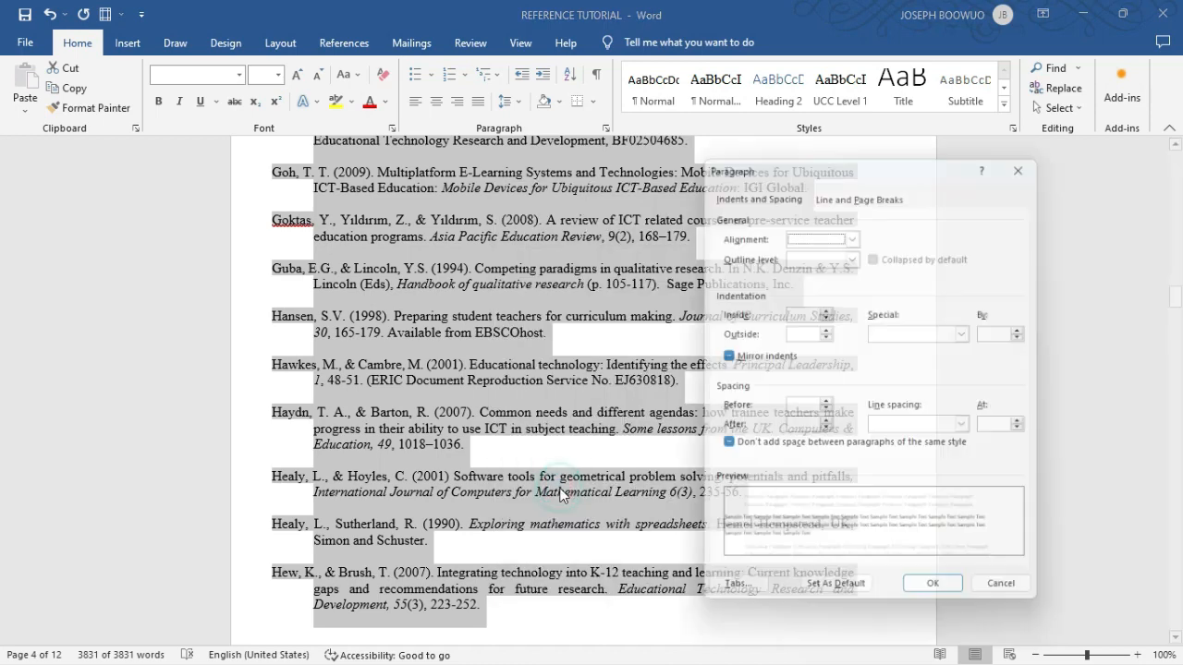
left_click(855, 231)
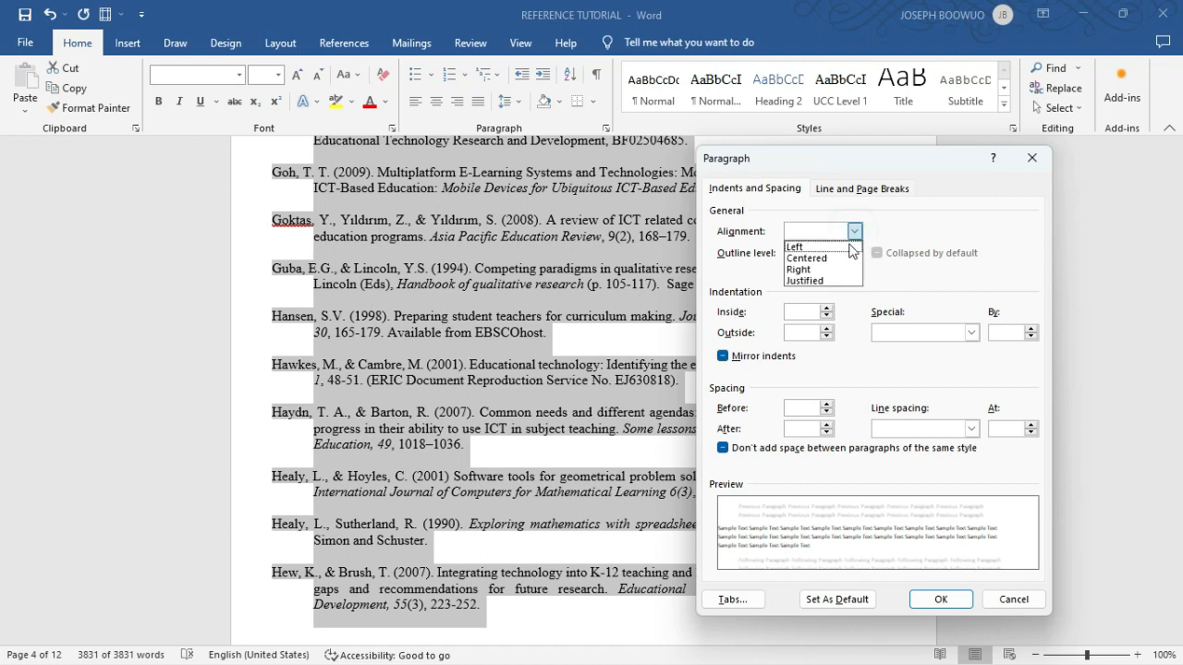
left_click(839, 280)
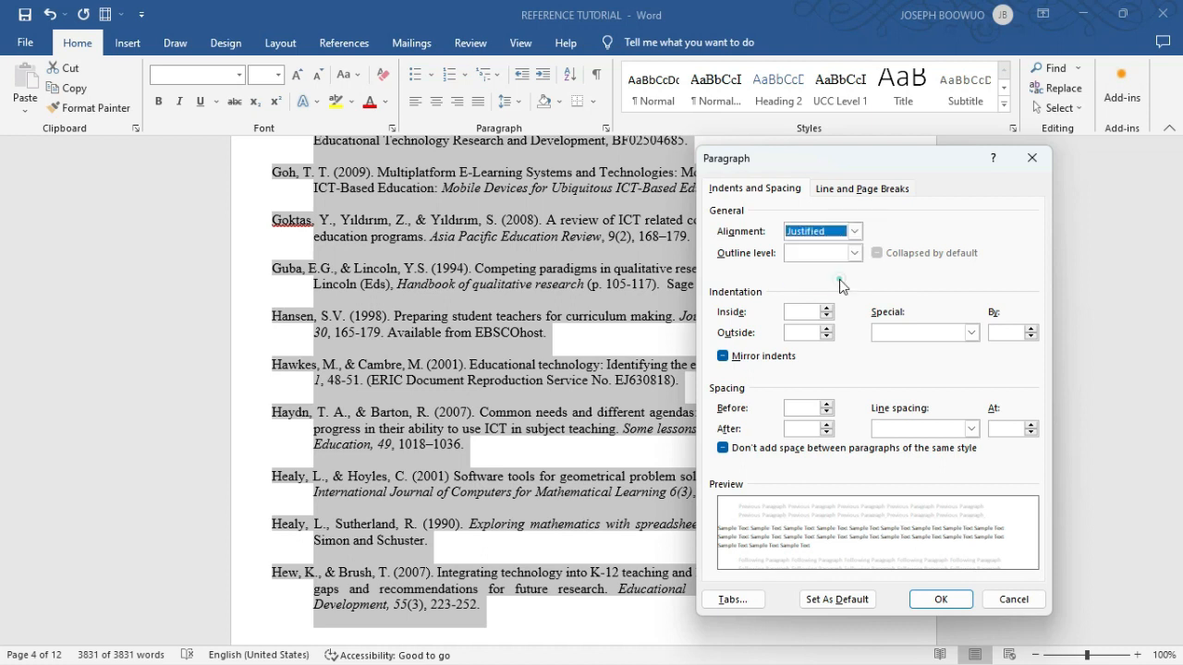
left_click(969, 334)
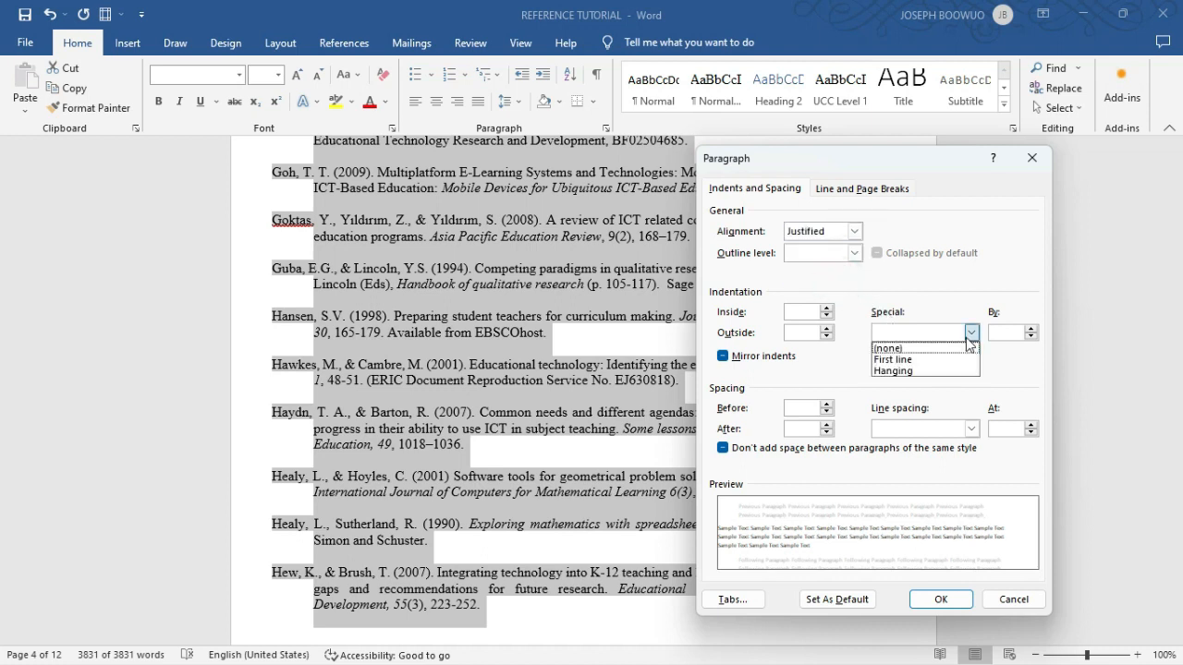
left_click(913, 372)
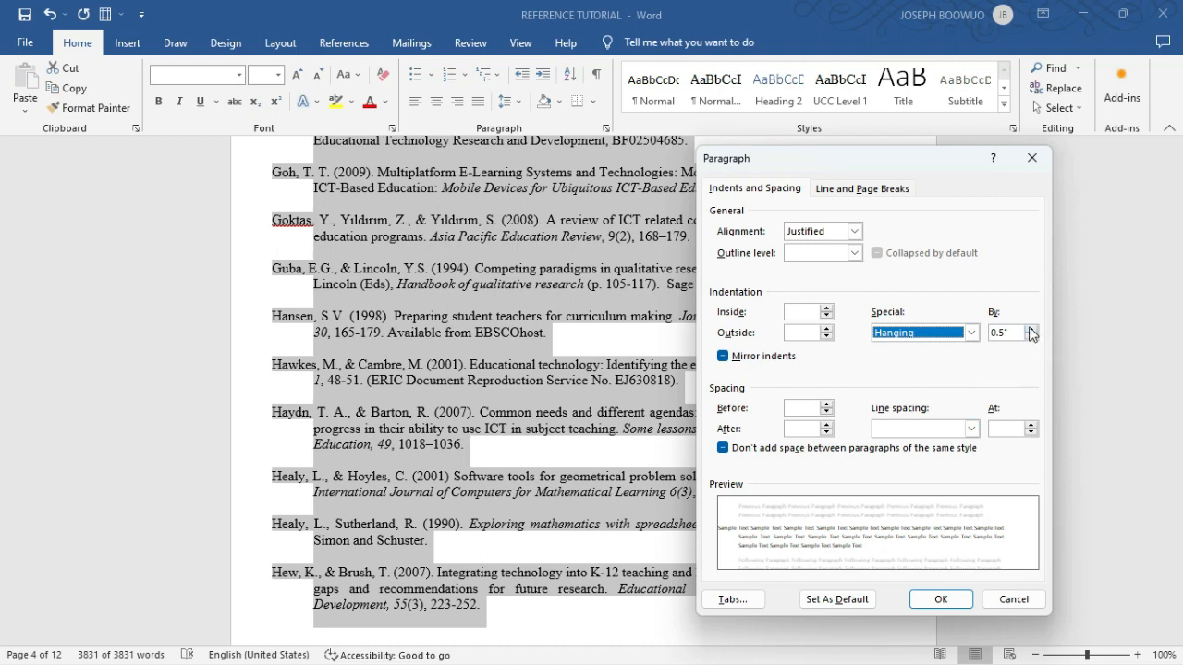
- Increase the hanging indent of the selected reference list to 1.8" in the paragraph settings
left_click(1031, 328)
left_click(1030, 329)
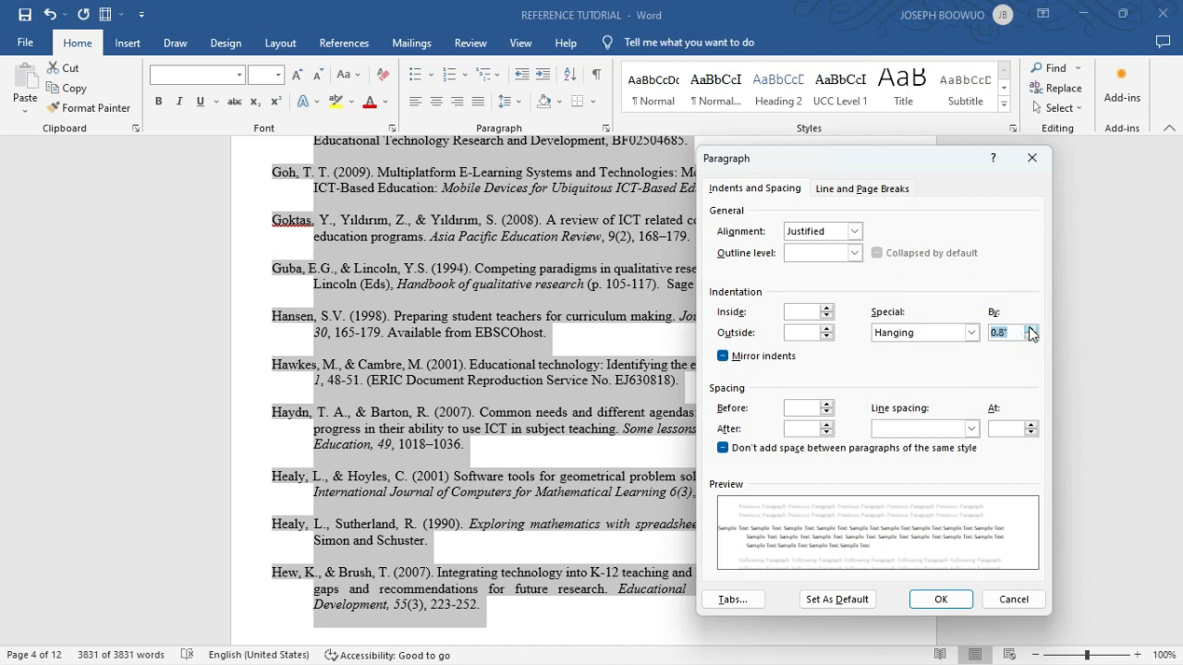
left_click(1030, 329)
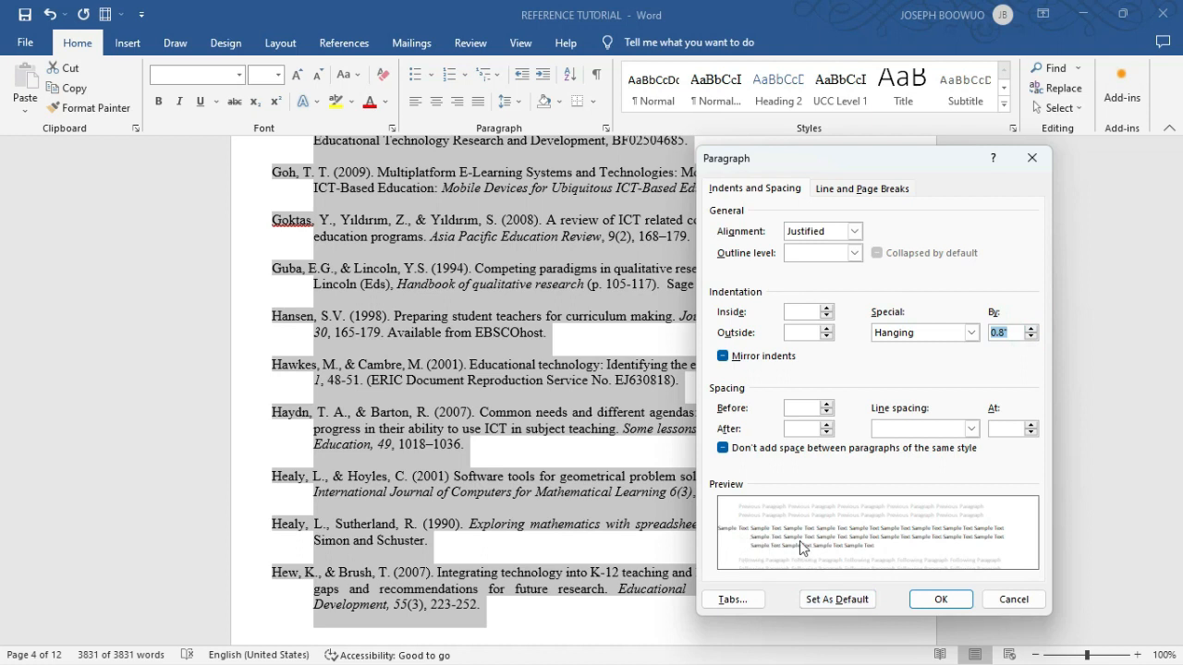
left_click(1030, 328)
left_click(1030, 329)
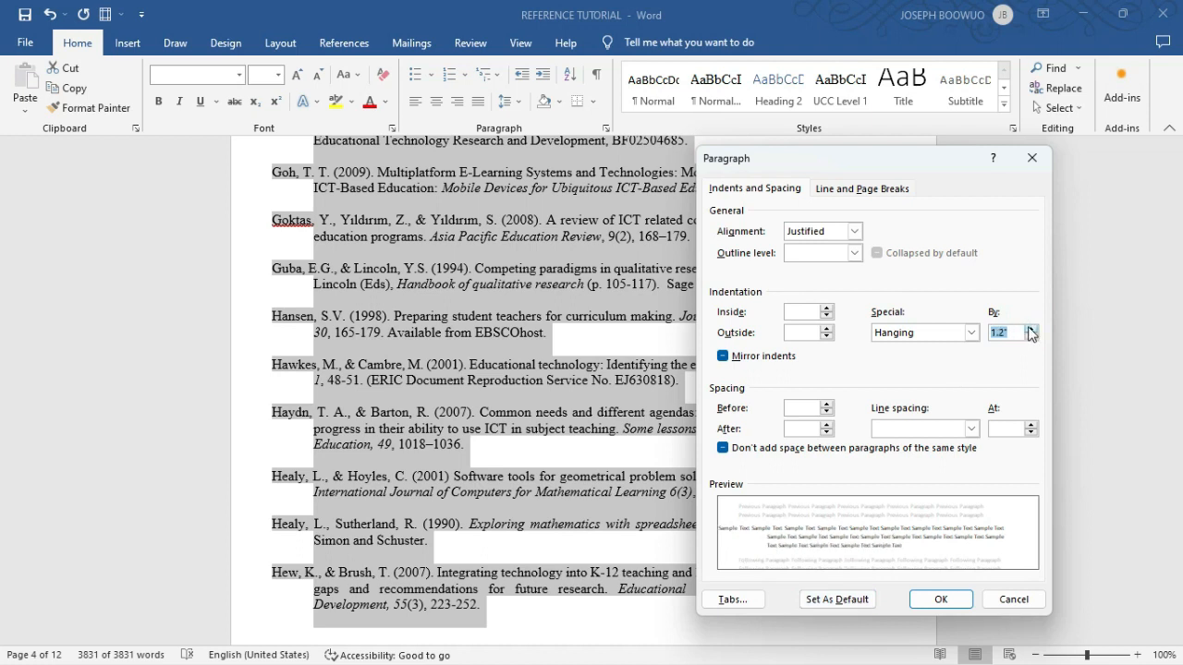
left_click(1030, 329)
left_click(1030, 329)
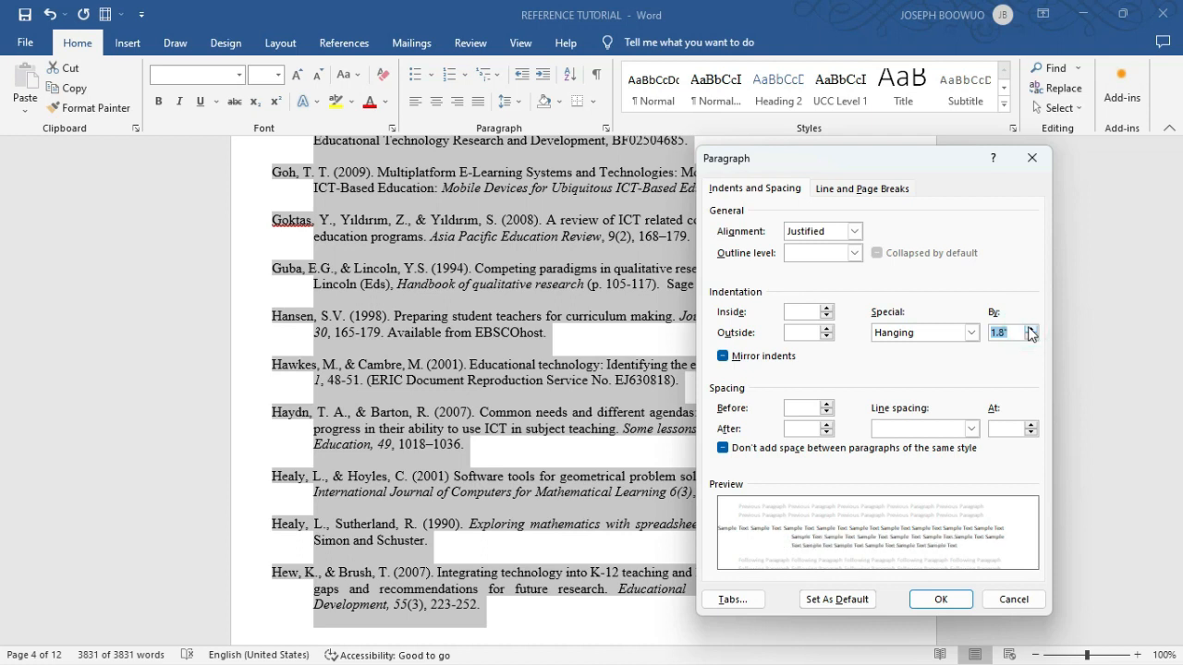
- Reduce the hanging indent of the selected references to about 1"
left_click(1031, 338)
left_click(1031, 338)
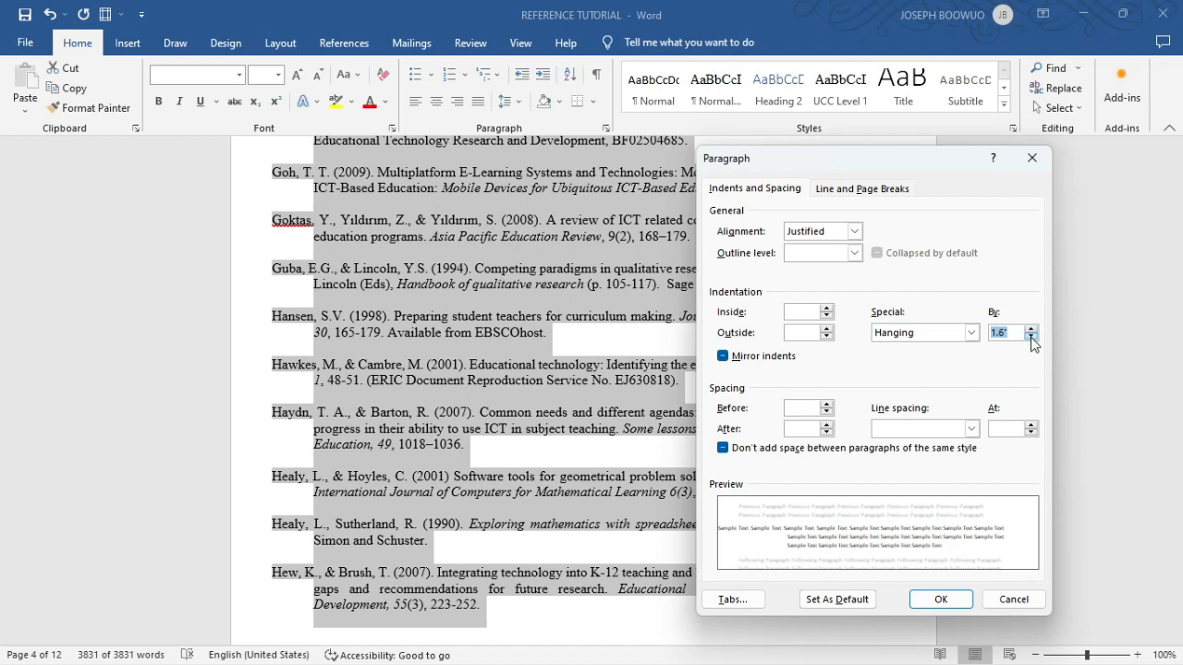
left_click(1031, 338)
left_click(1031, 338)
left_click(1031, 338)
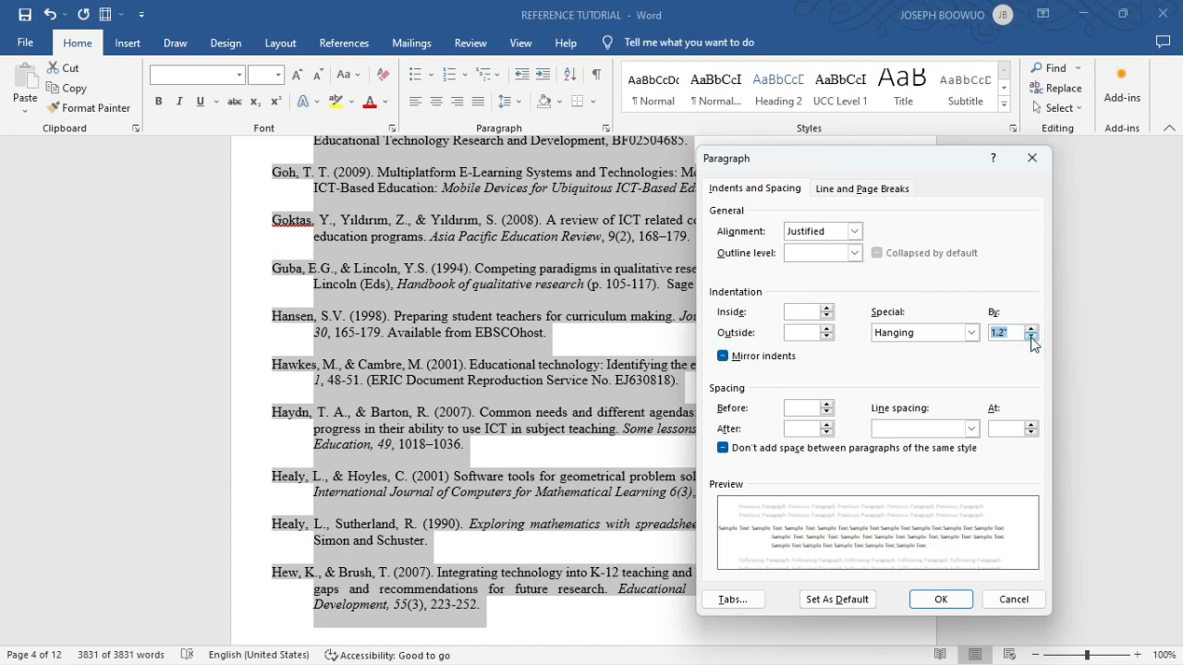
left_click(1031, 338)
left_click(1031, 338)
left_click(1031, 339)
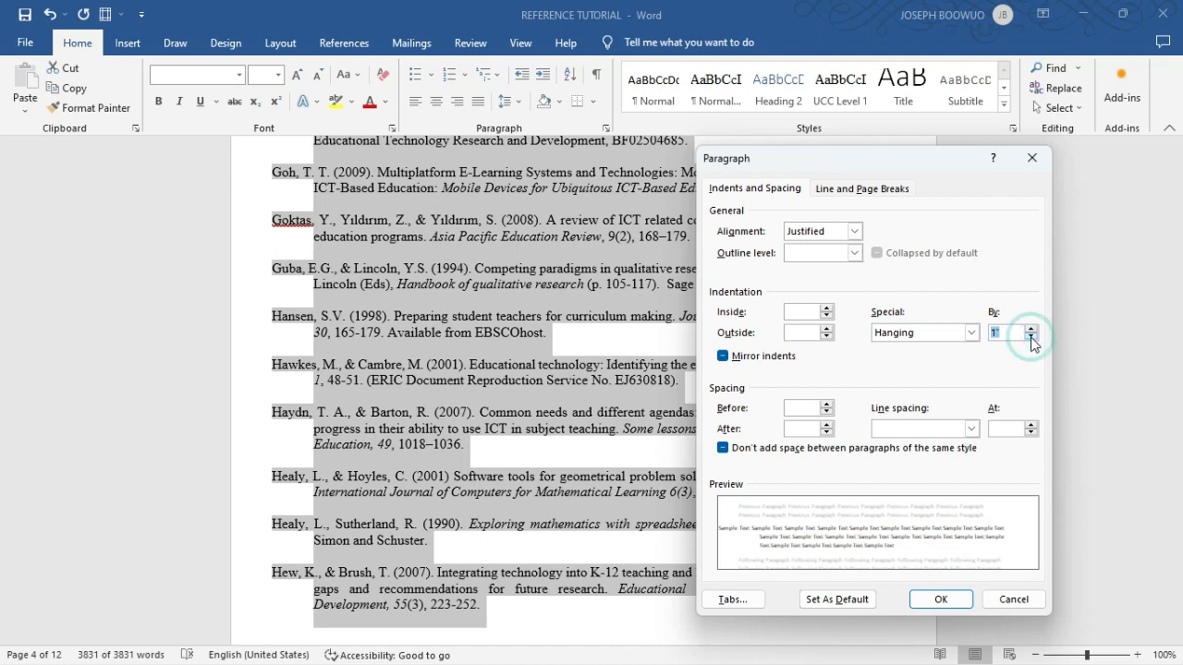
left_click(1031, 338)
- Raise the hanging indent of the selected references to 2"
left_click(1031, 329)
left_click(1031, 329)
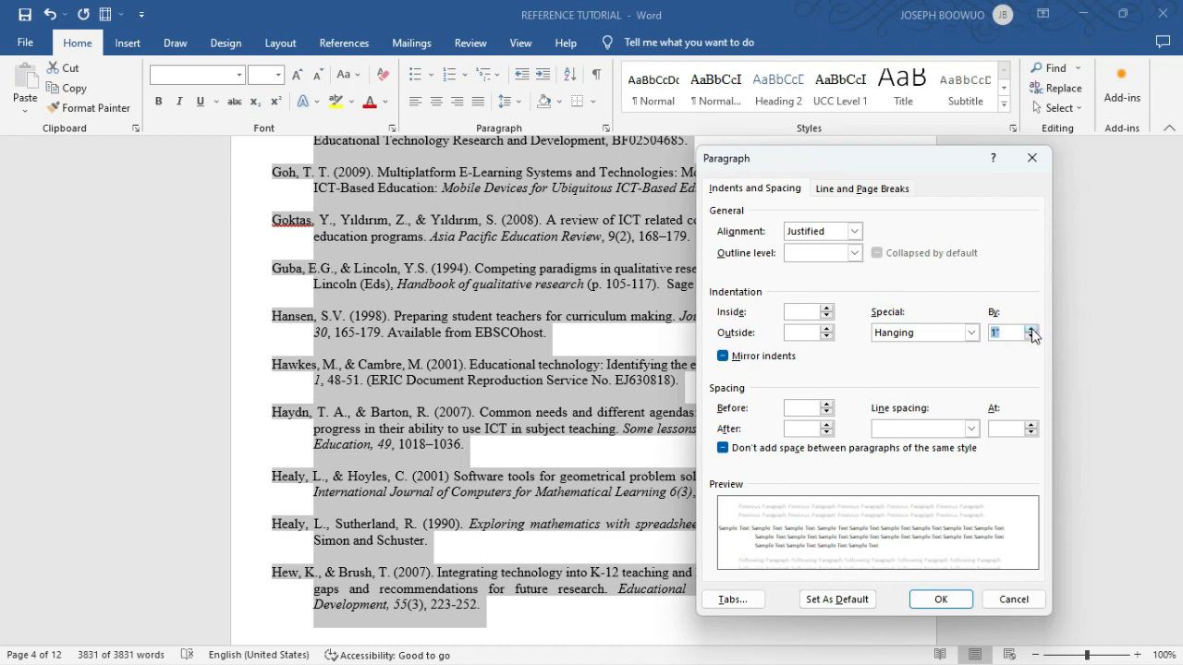
left_click(1031, 329)
left_click(1031, 329)
left_click(1031, 328)
left_click(1031, 328)
left_click(1031, 329)
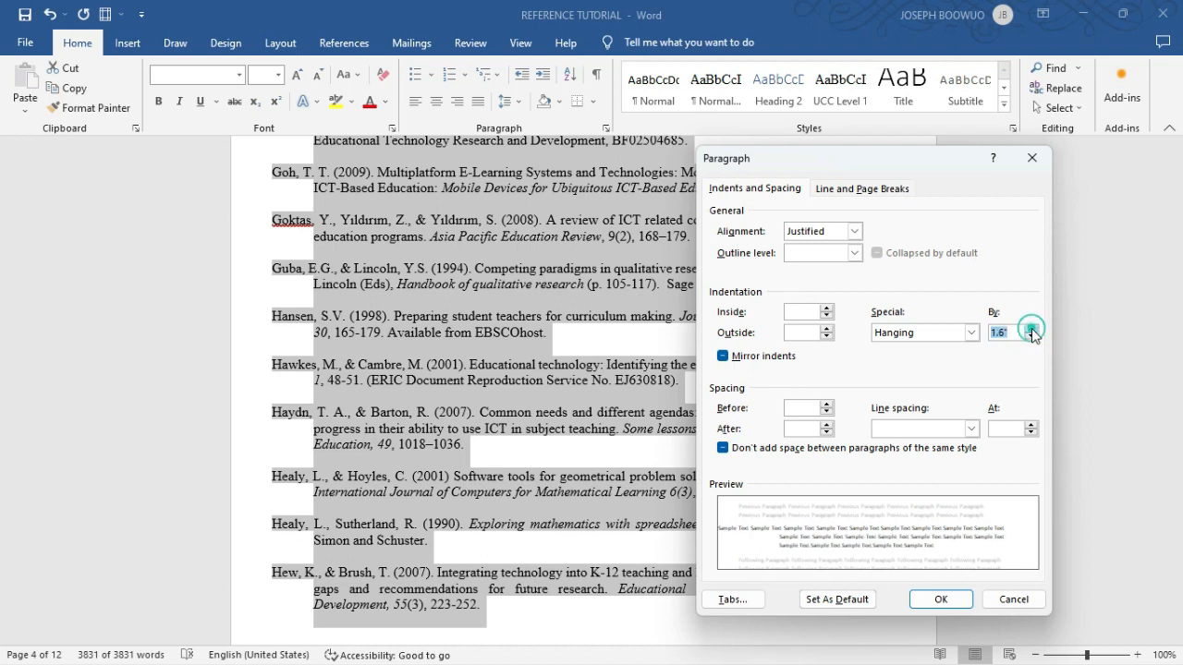
left_click(1031, 329)
left_click(1031, 329)
left_click(1031, 329)
left_click(1031, 329)
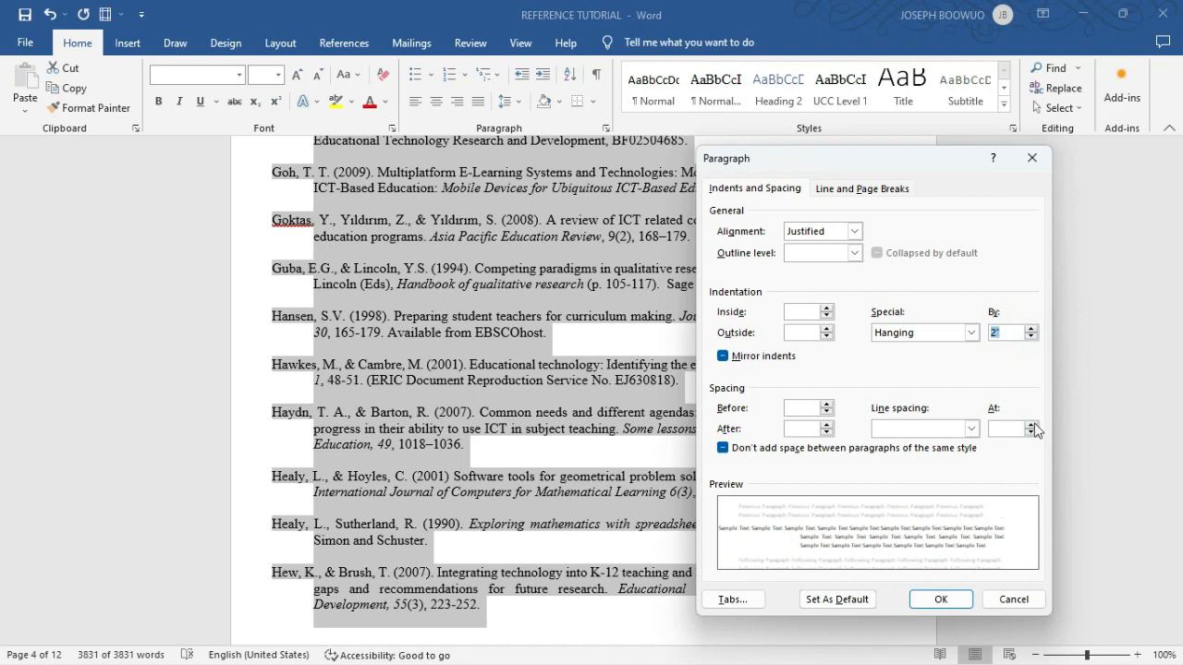
- Set the line spacing to Double and apply the paragraph settings to the entire reference list
left_click(1031, 422)
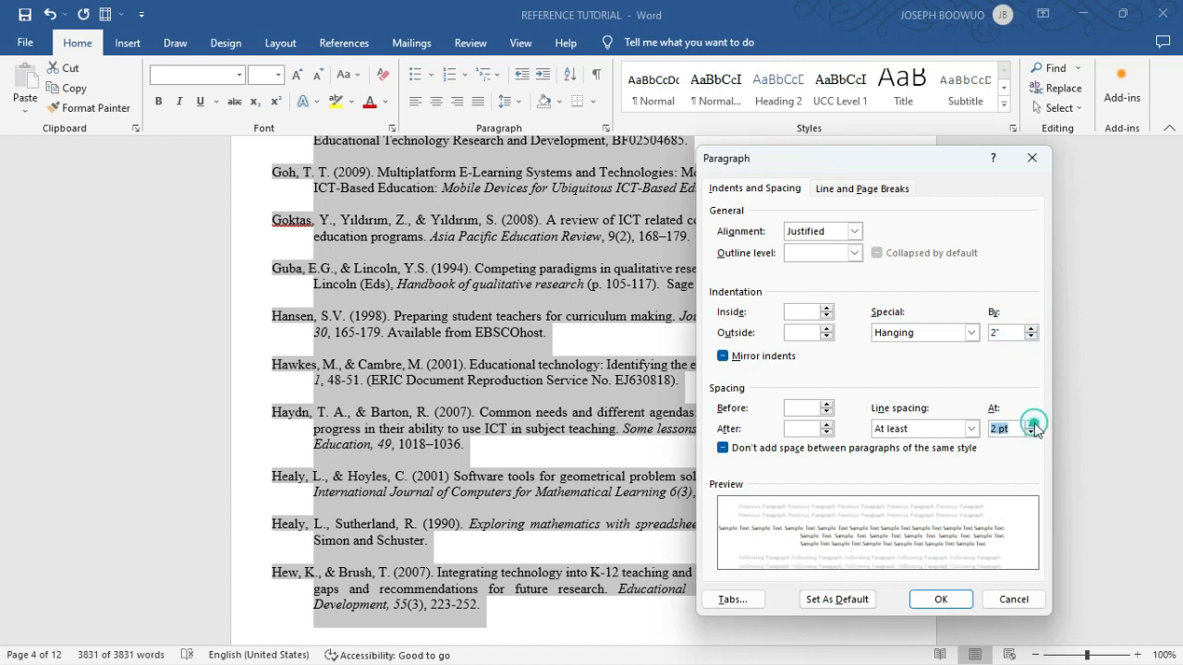
left_click(972, 430)
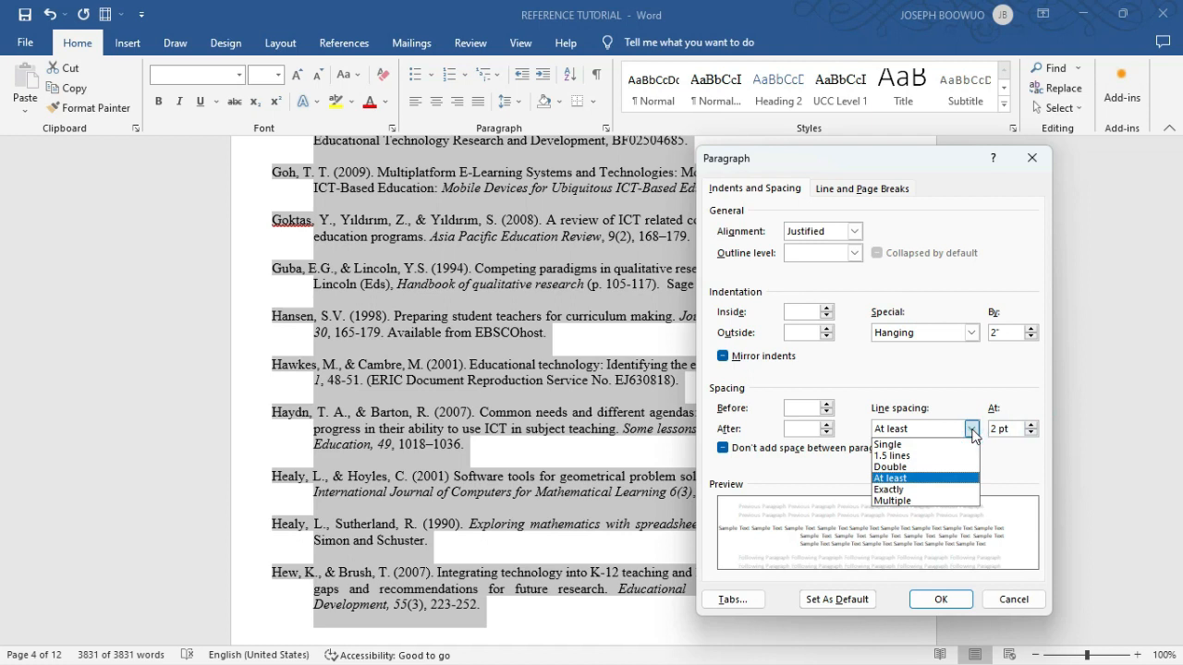
left_click(908, 467)
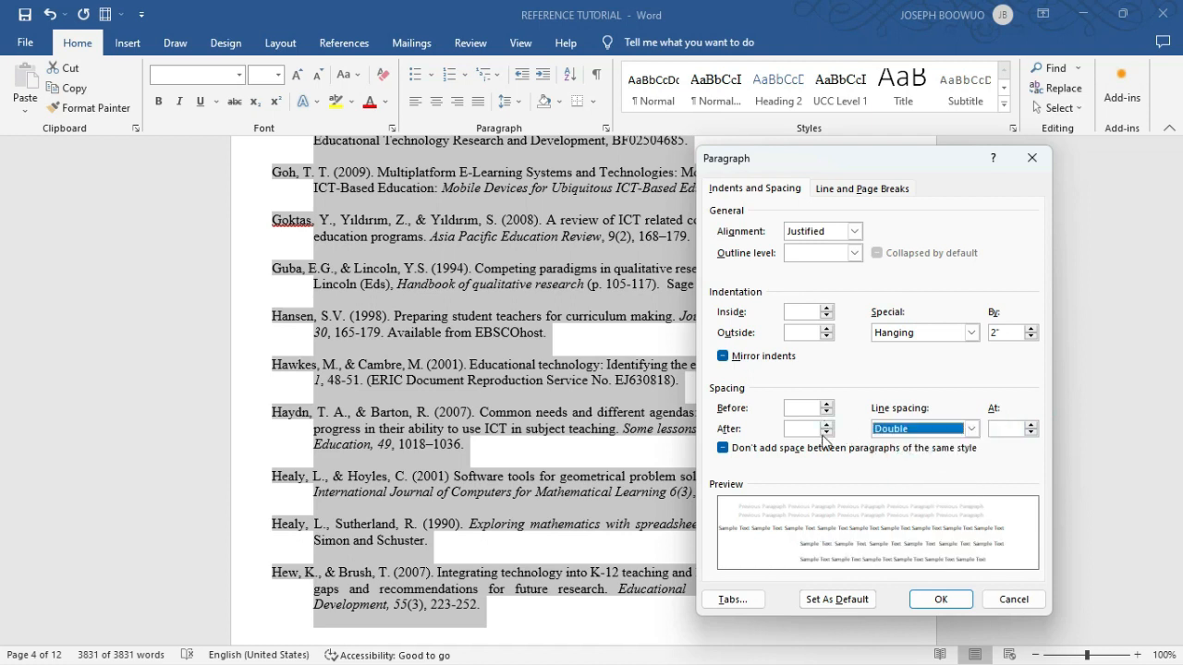
left_click(942, 601)
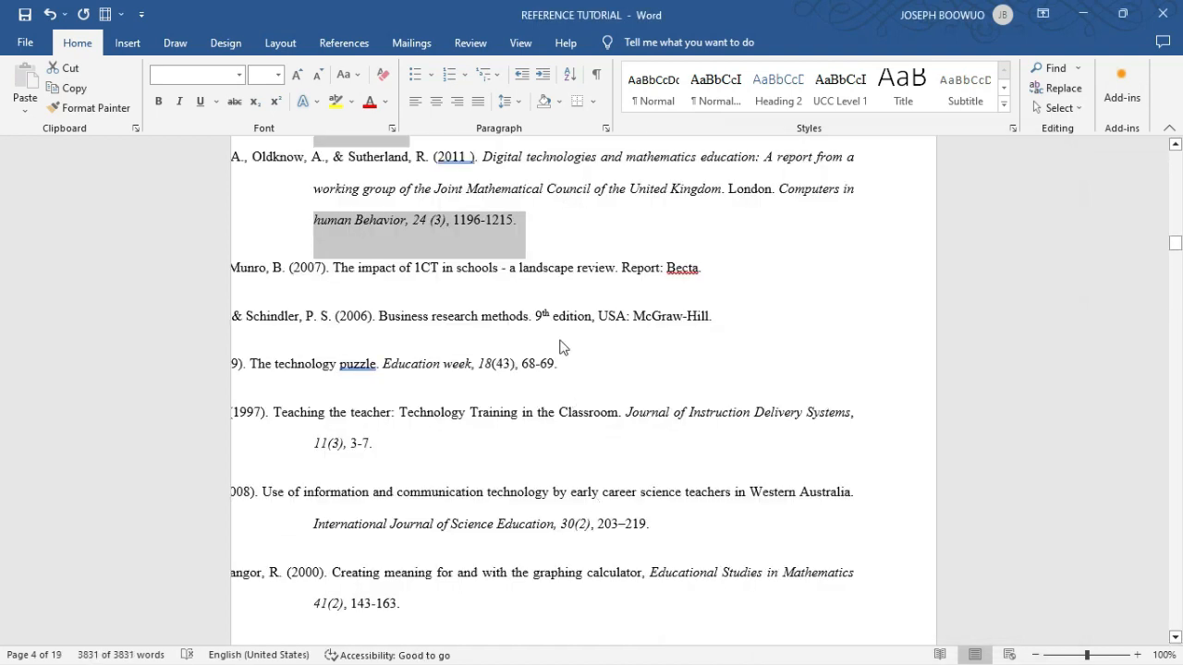
- Examine how the enlarged hanging indent and double spacing affect the references, going back towards the first page
scroll(560, 349, "up", 7)
scroll(560, 348, "up", 1)
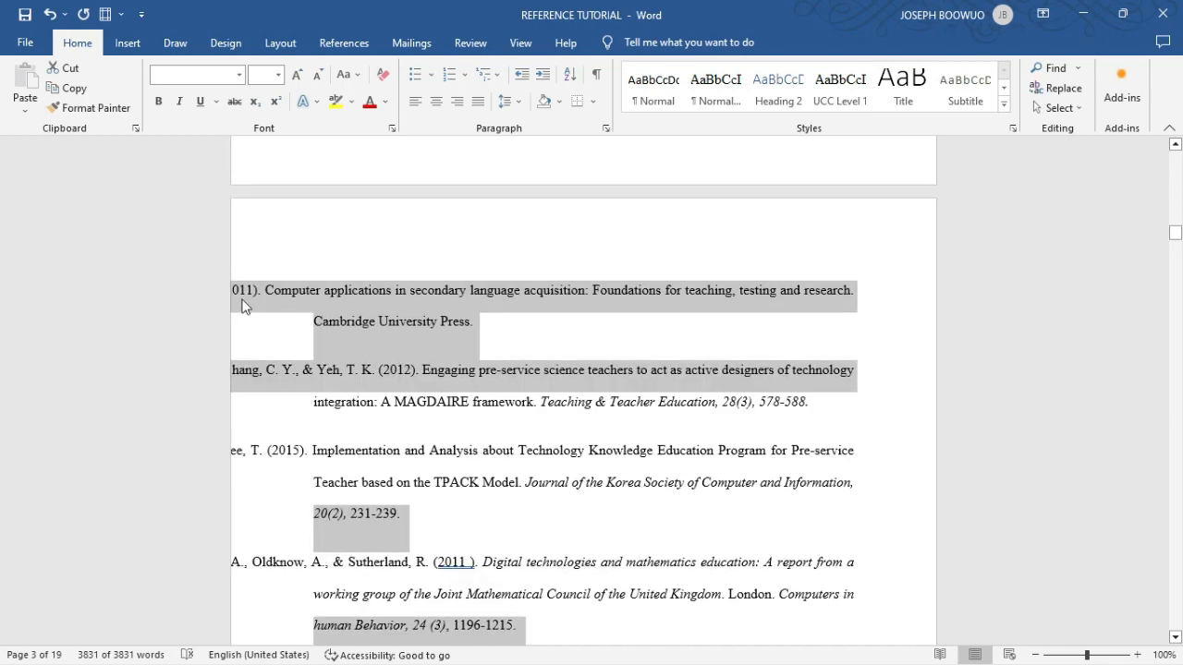
scroll(307, 297, "down", 2, "ctrl")
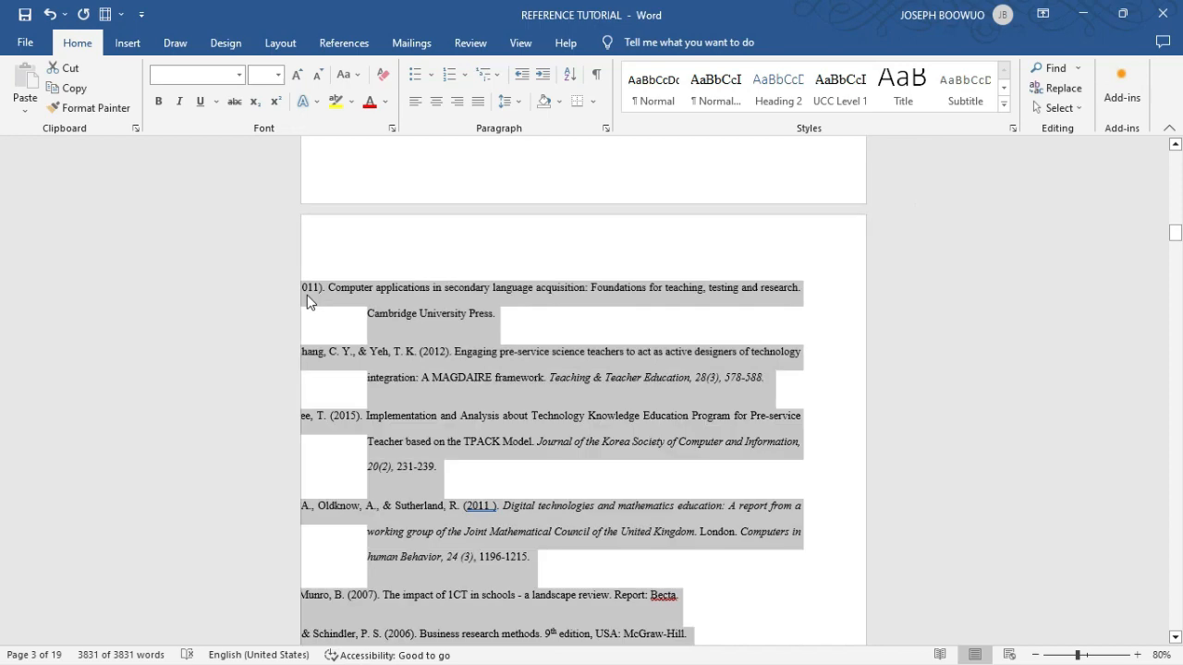
scroll(305, 296, "up", 8)
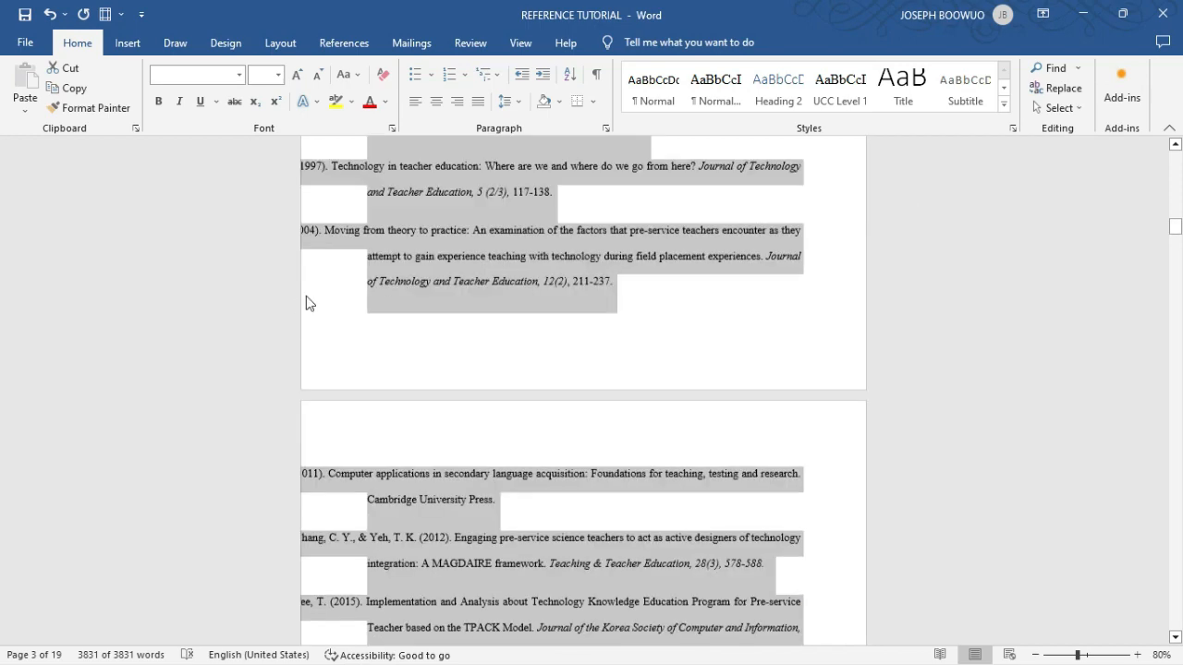
scroll(467, 270, "up", 6)
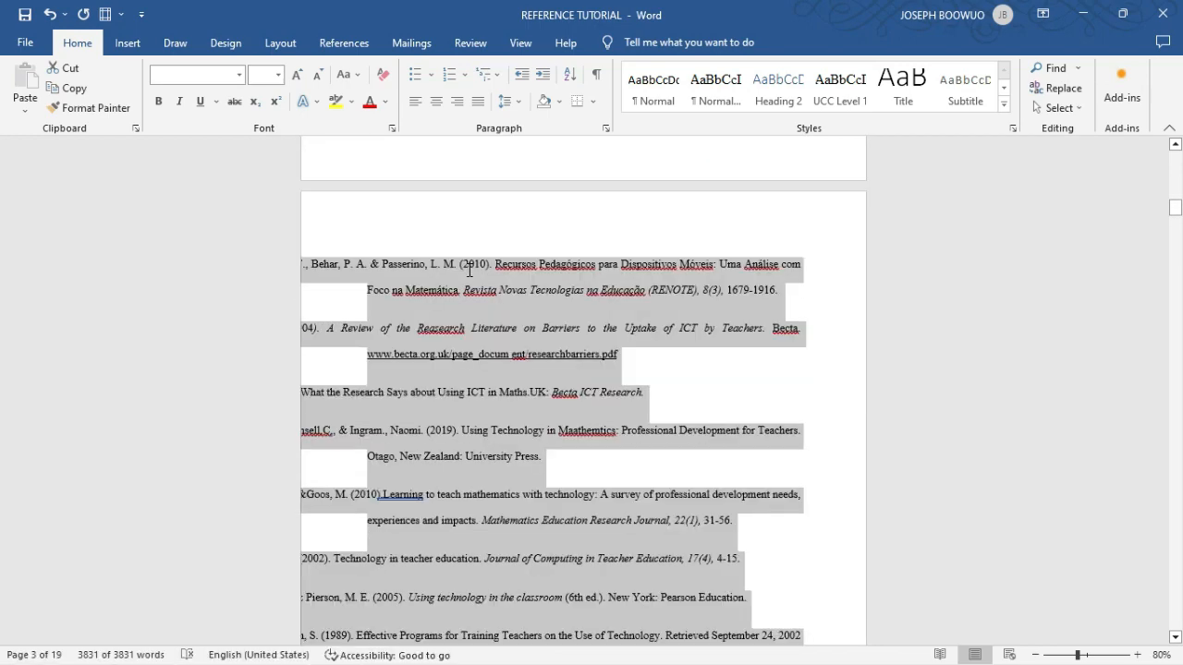
scroll(467, 270, "up", 8)
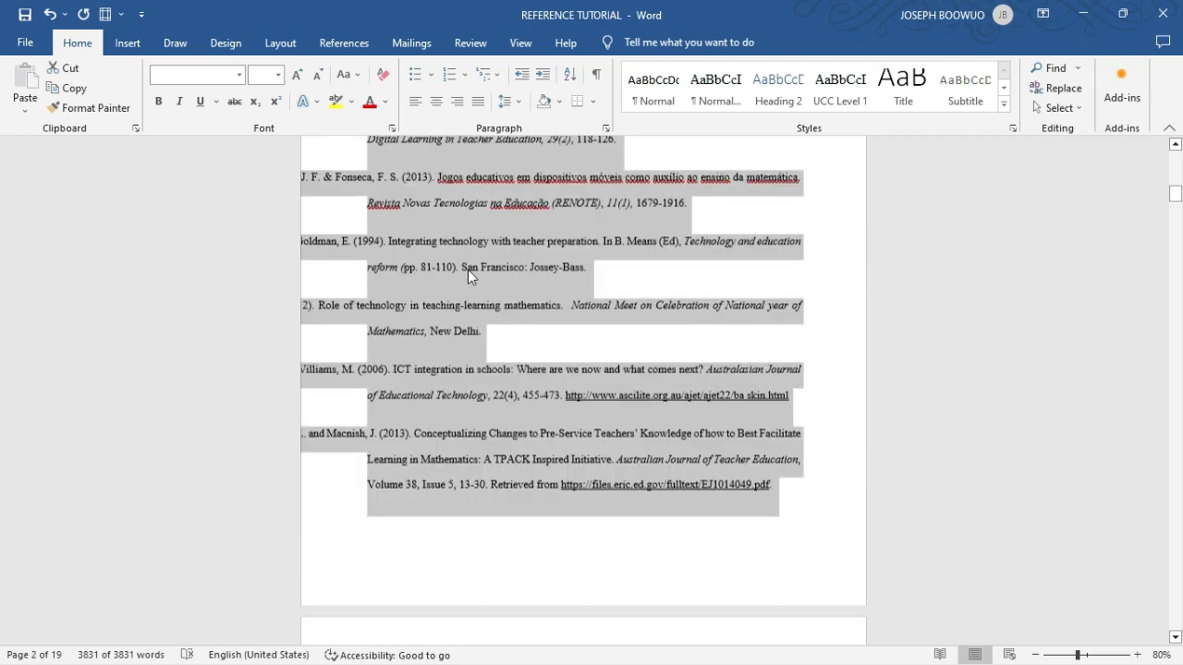
scroll(467, 274, "up", 2)
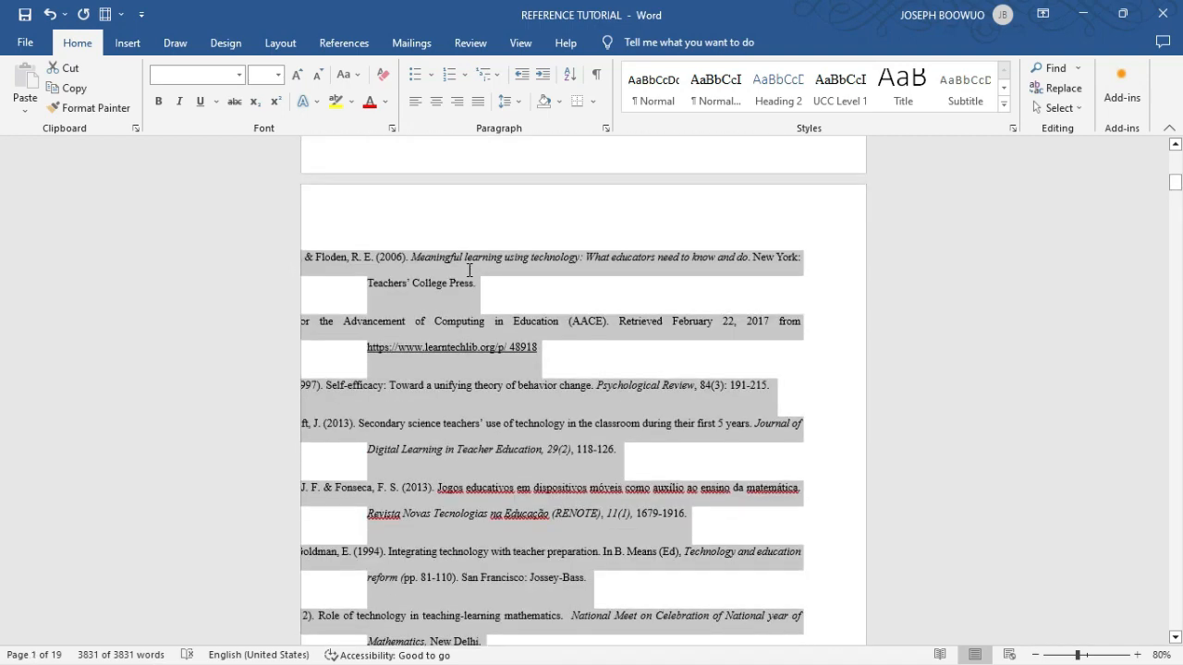
scroll(468, 270, "up", 3)
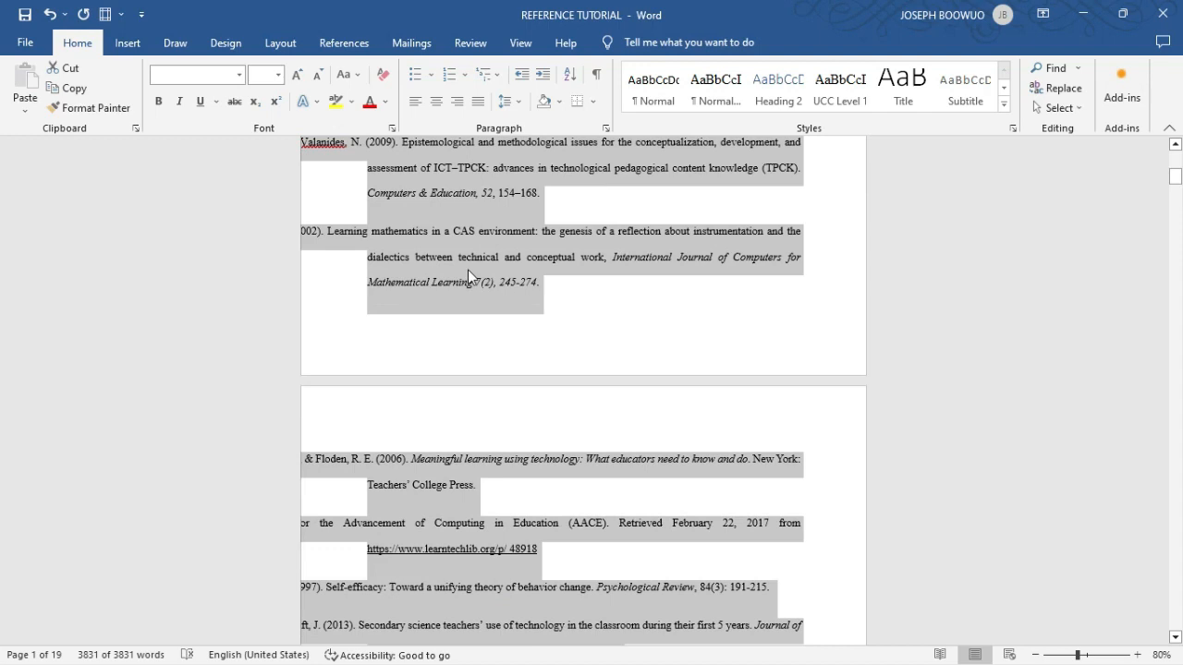
- Undo the enlarged hanging indent and double line spacing, keeping the reference list alphabetically sorted
left_click(468, 270)
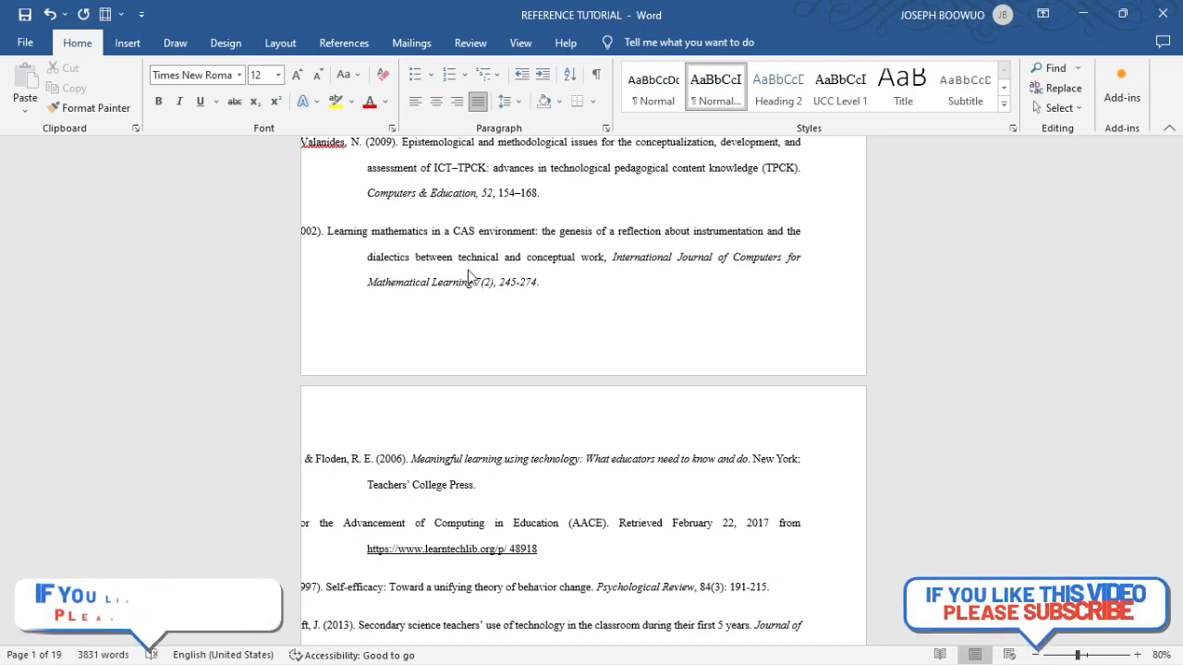
key("ctrl+a")
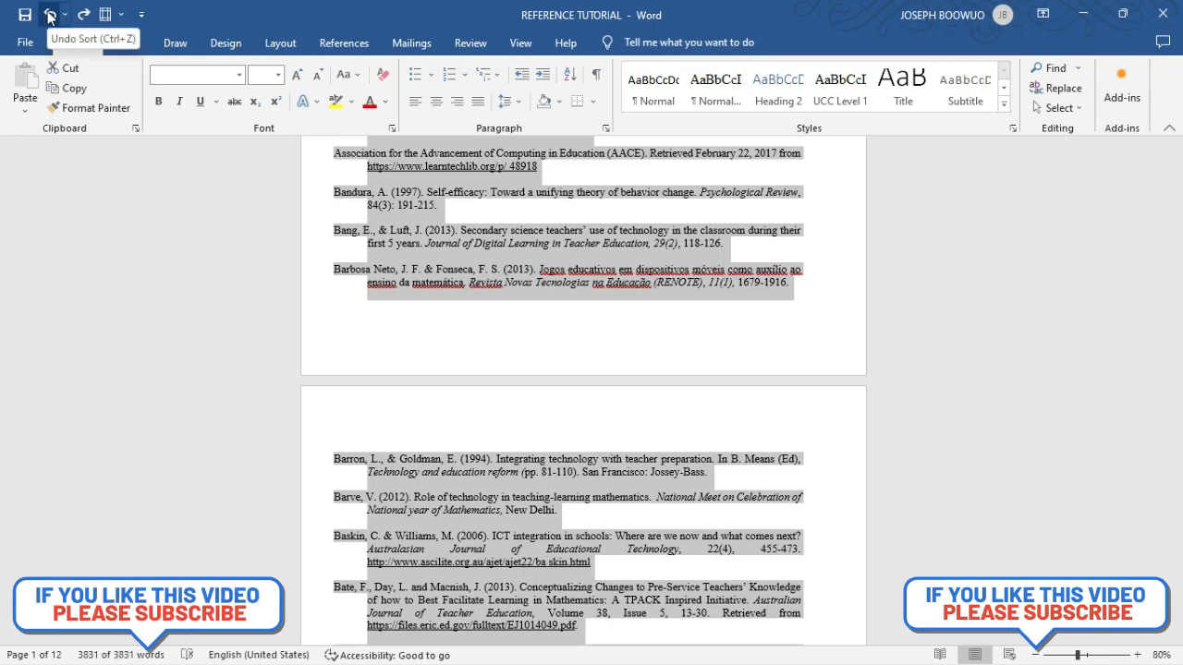
left_click(49, 15)
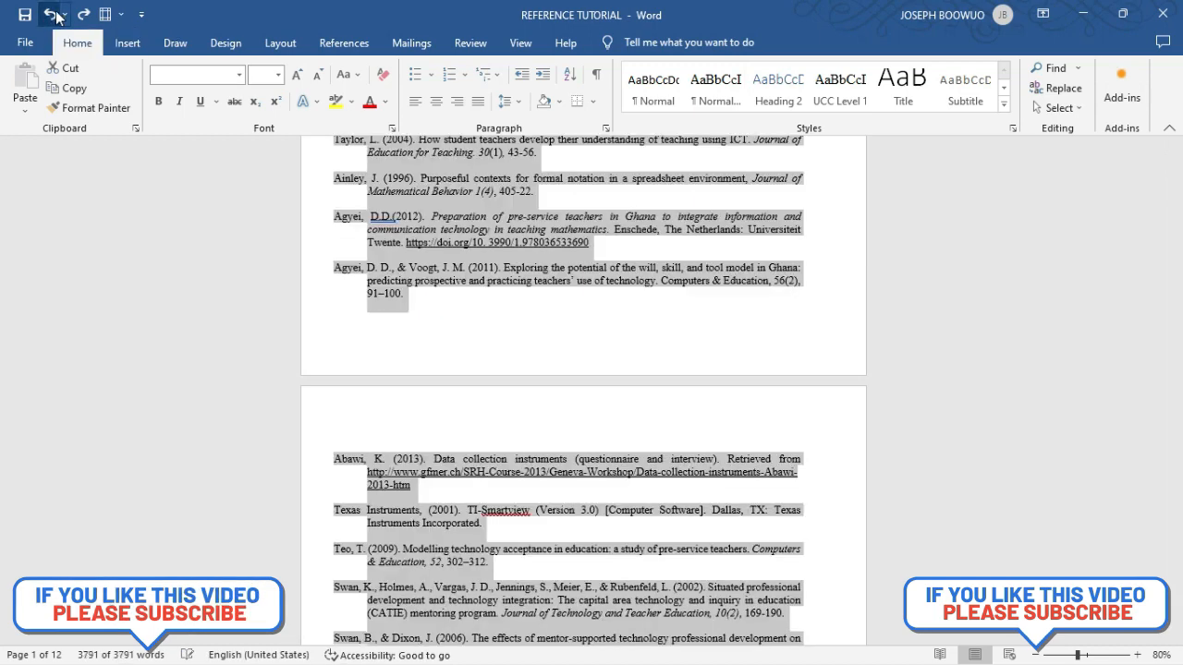
left_click(83, 16)
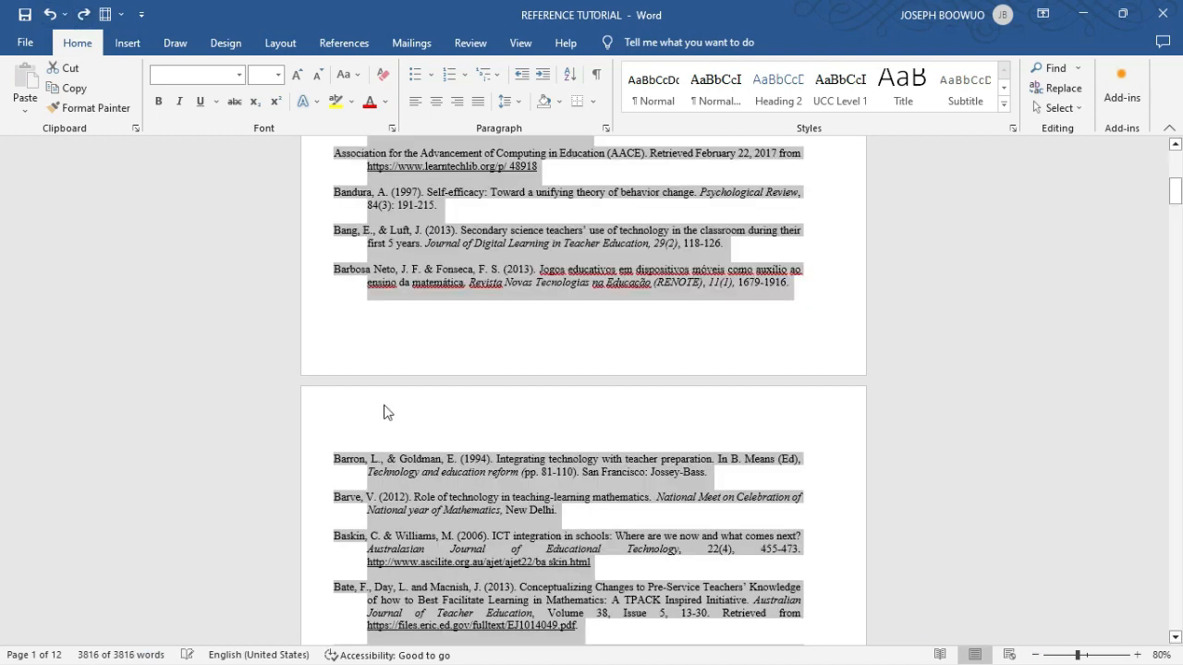
left_click(462, 445)
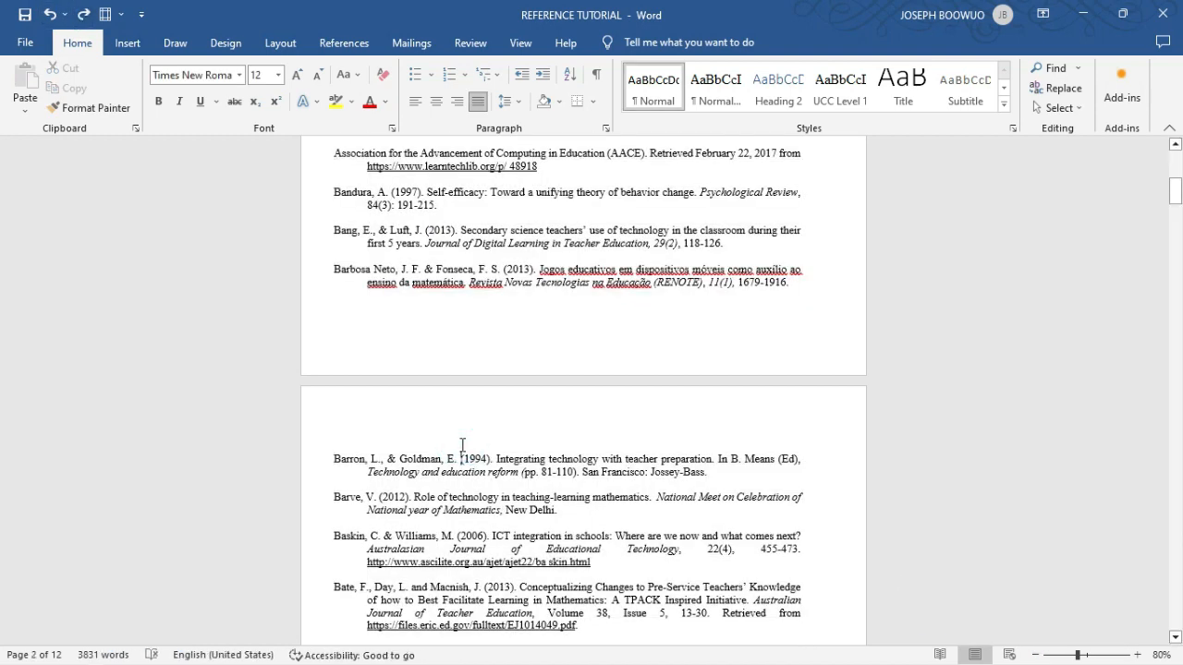